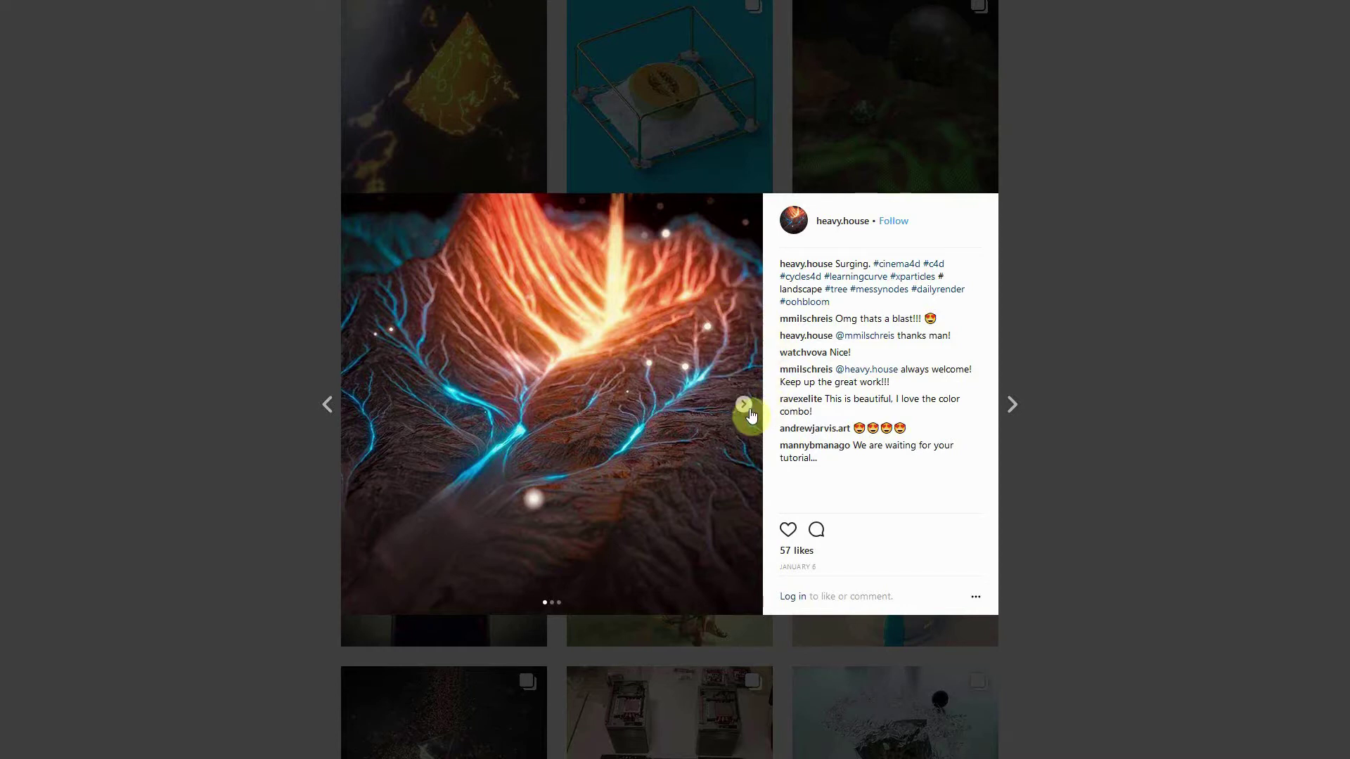
Step: Flip forward and back through the carousel images
click(744, 405)
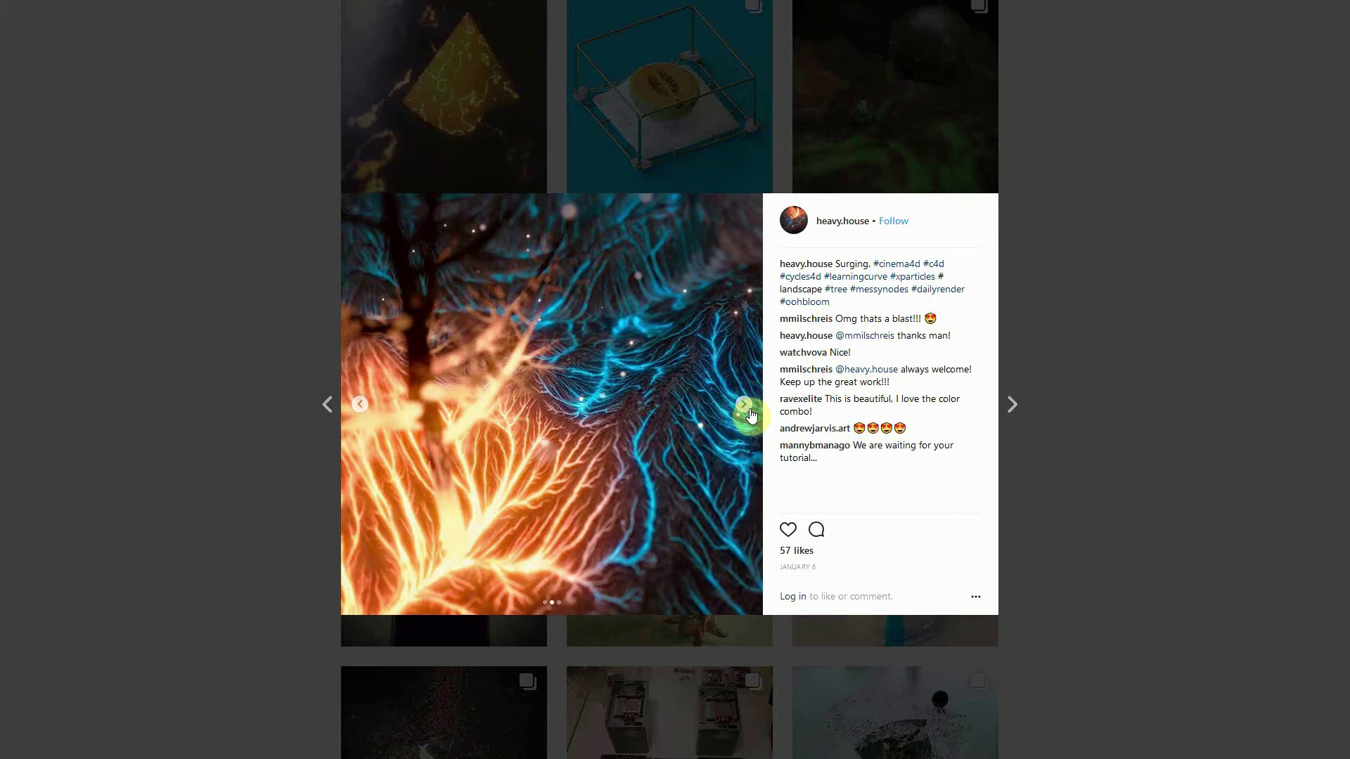
click(745, 406)
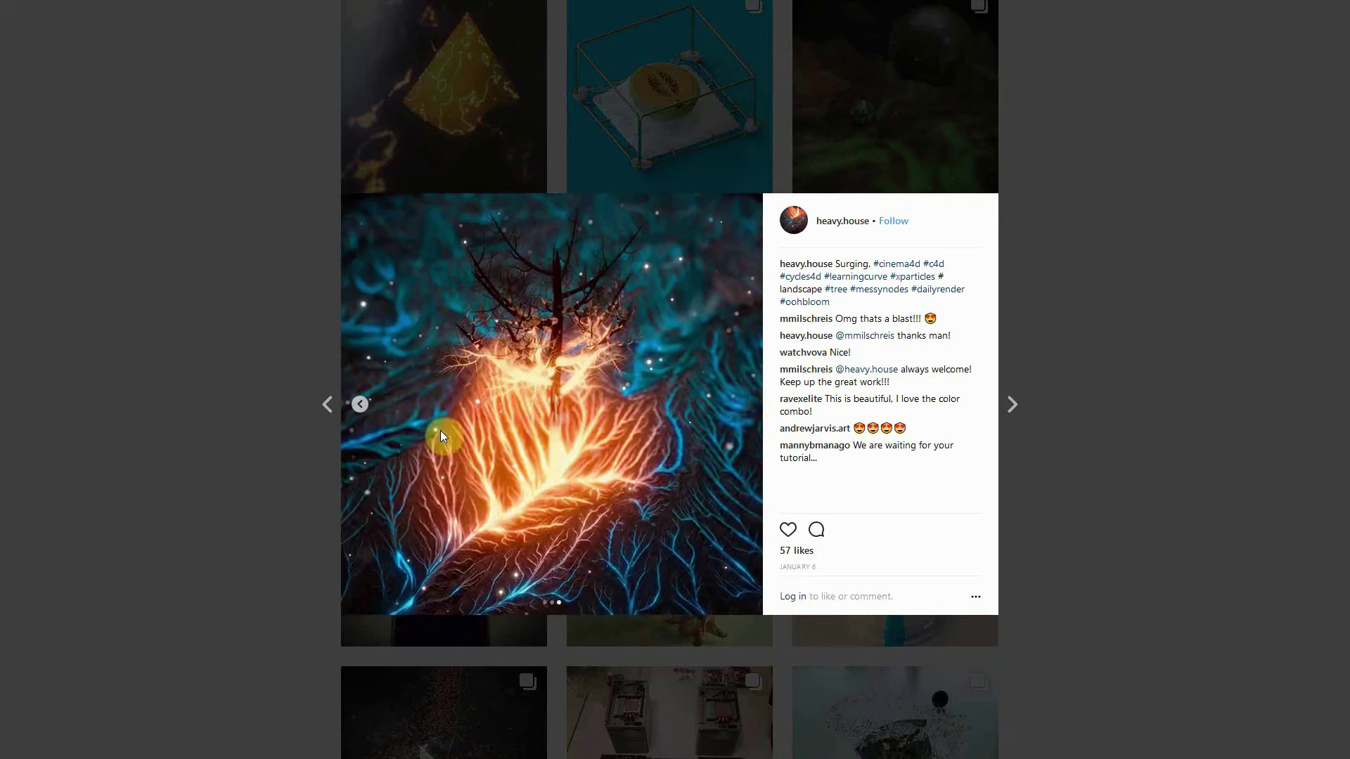
click(361, 406)
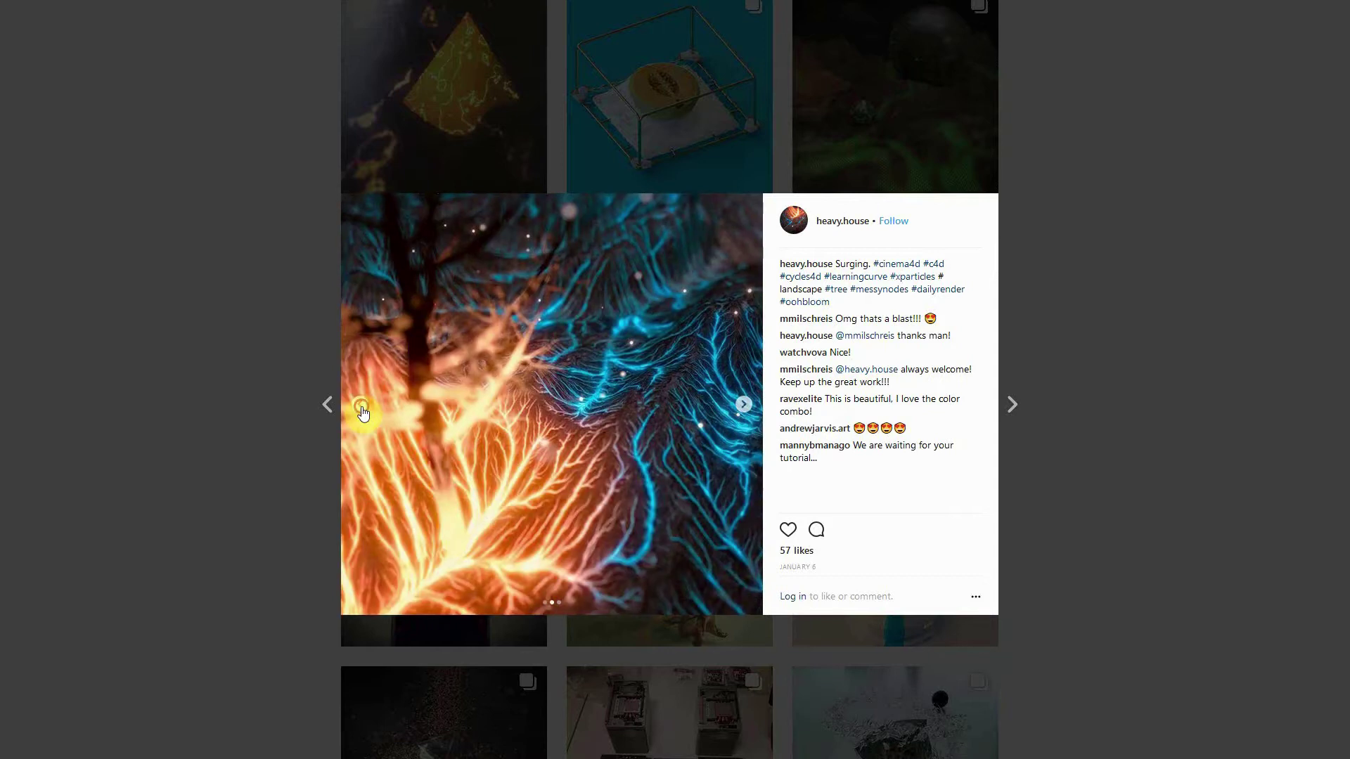
click(361, 407)
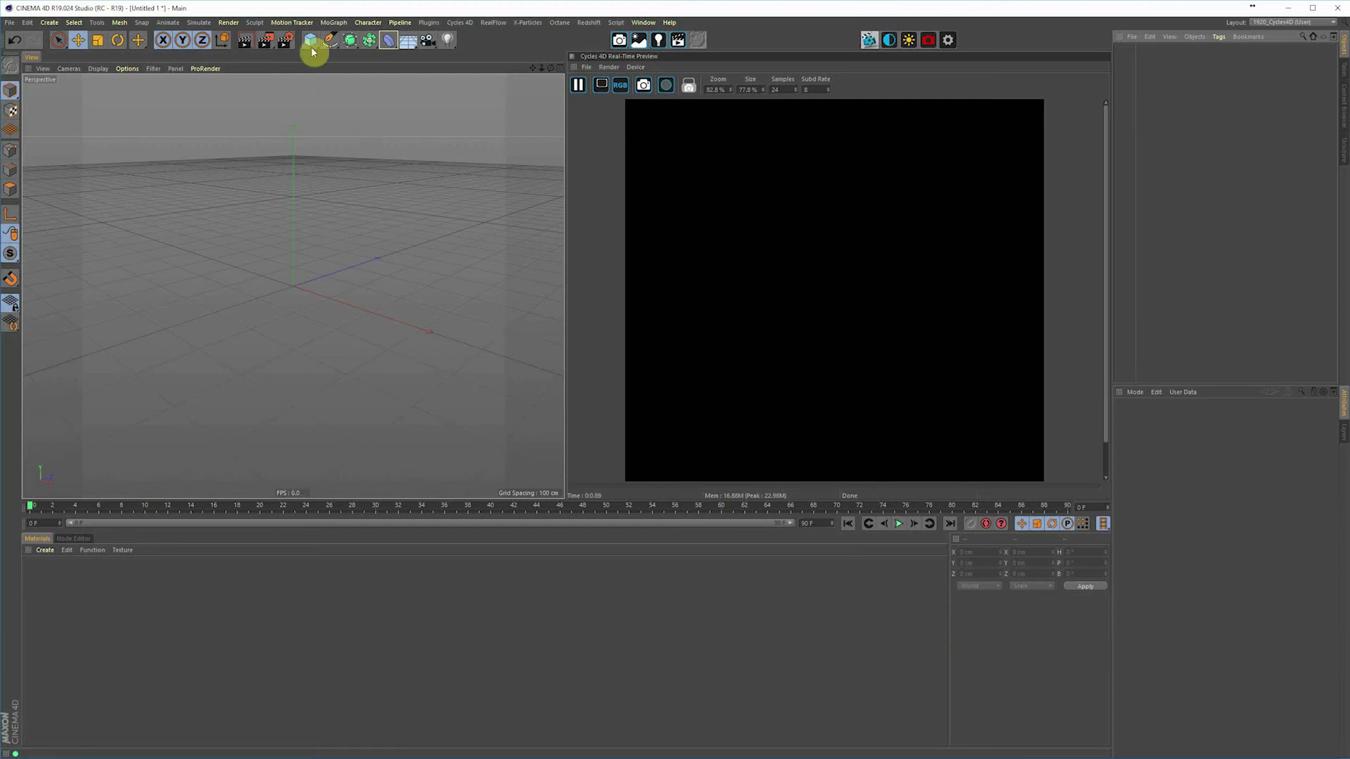
Step: Add a cube and raise its Y position to 100 cm
drag(312, 43, 404, 61)
click(1148, 416)
click(1148, 451)
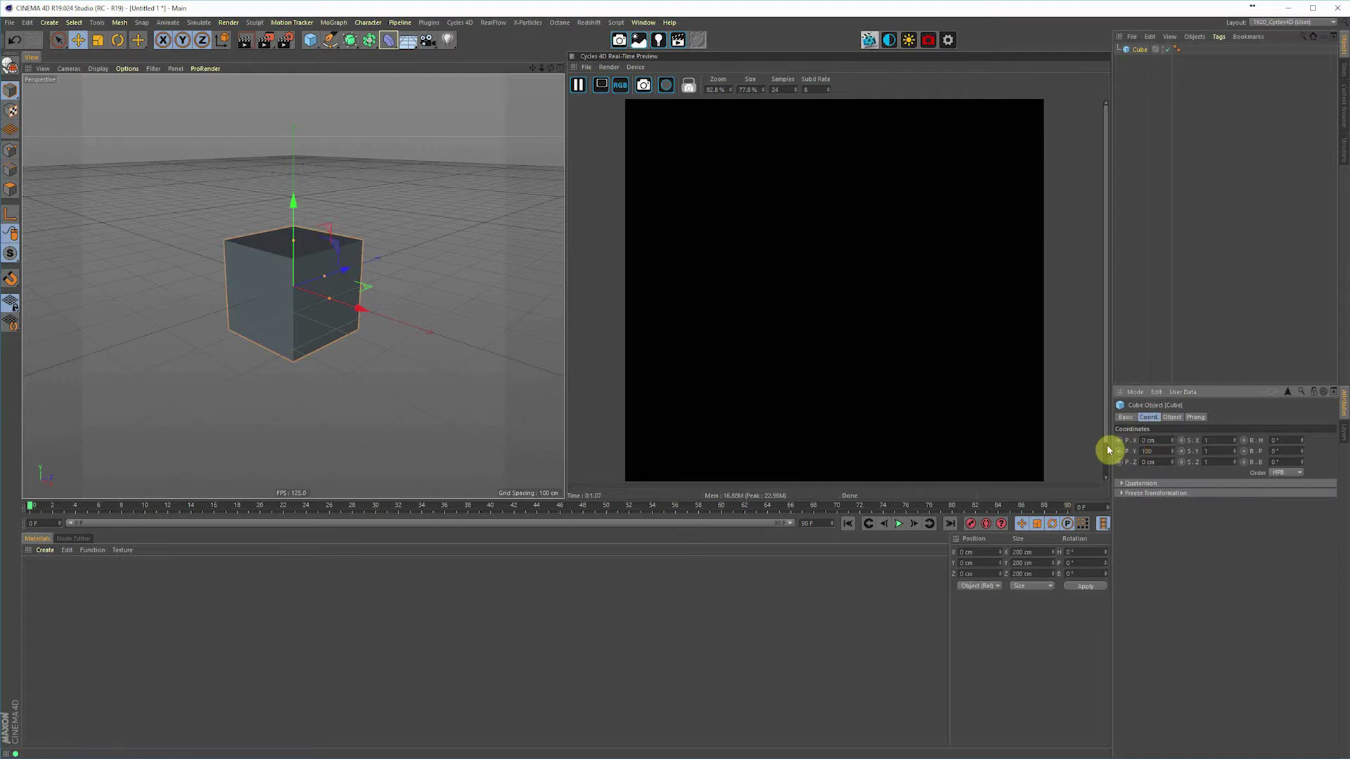
text(100)
key(Return)
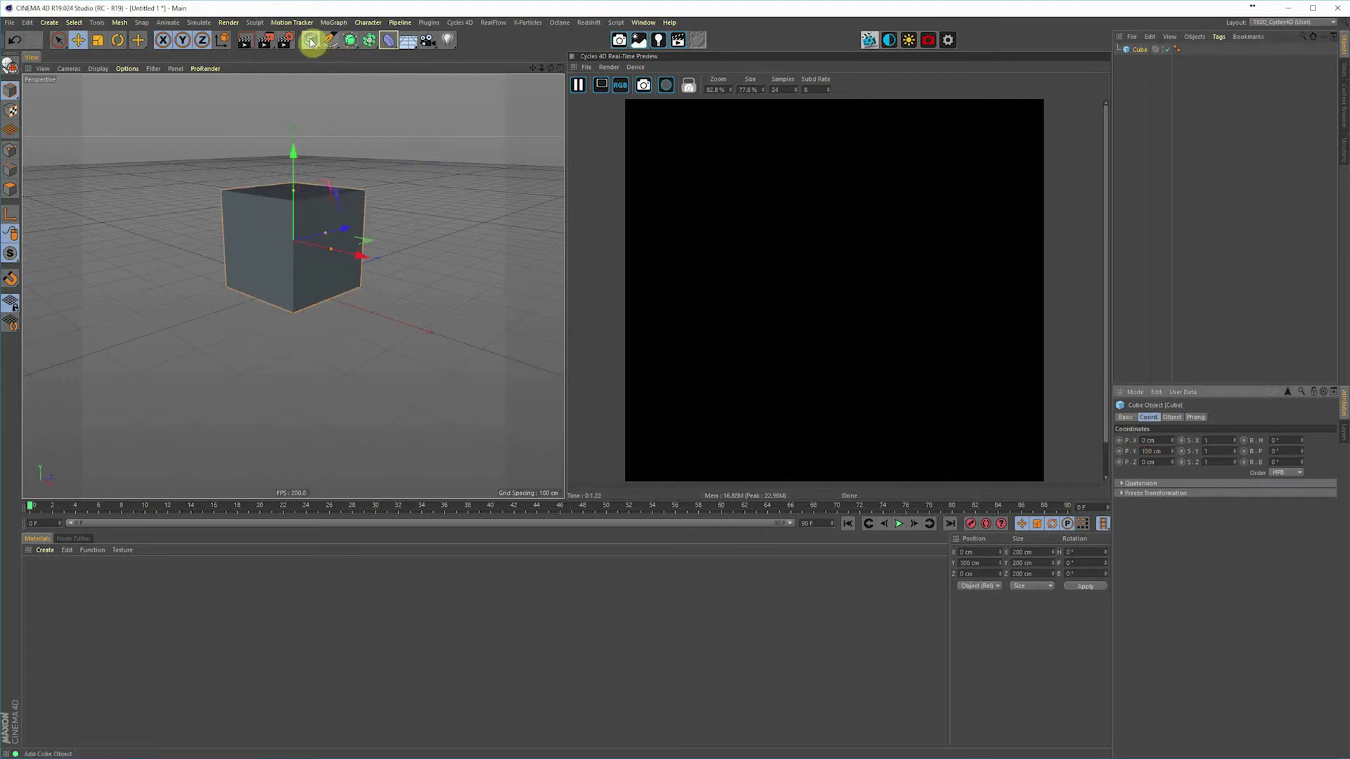
Step: Add a plane sized 2000 by 2000 cm beneath the cube
drag(311, 42, 392, 73)
click(1172, 419)
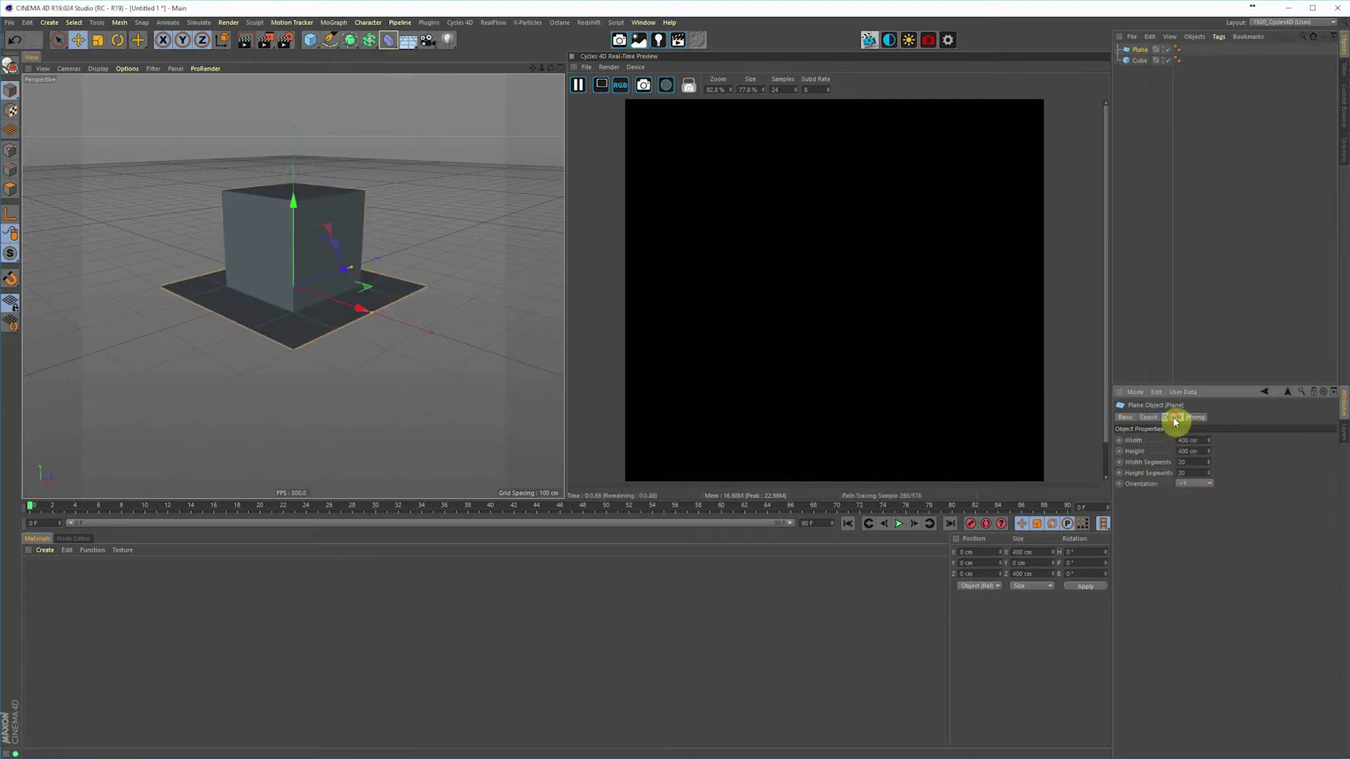
click(1194, 441)
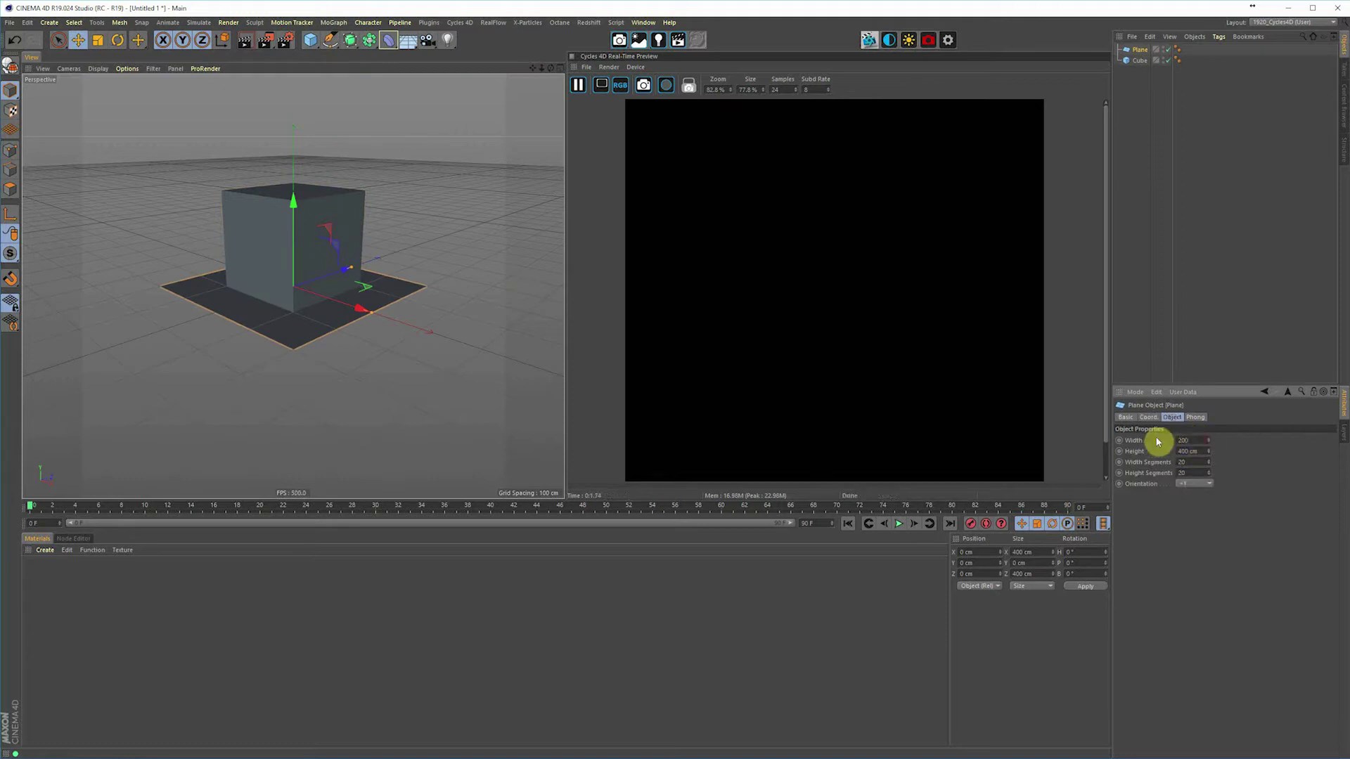
text(20)
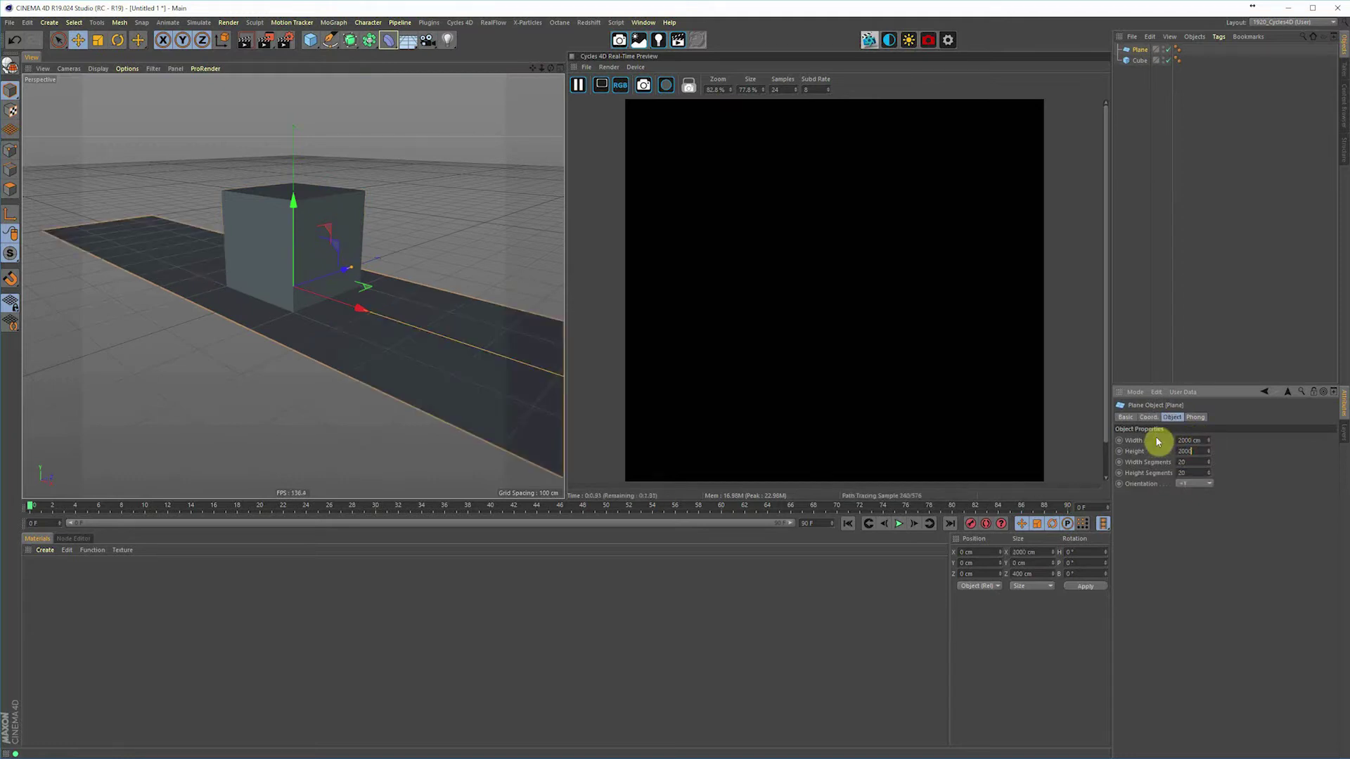
text(00)
key(Return)
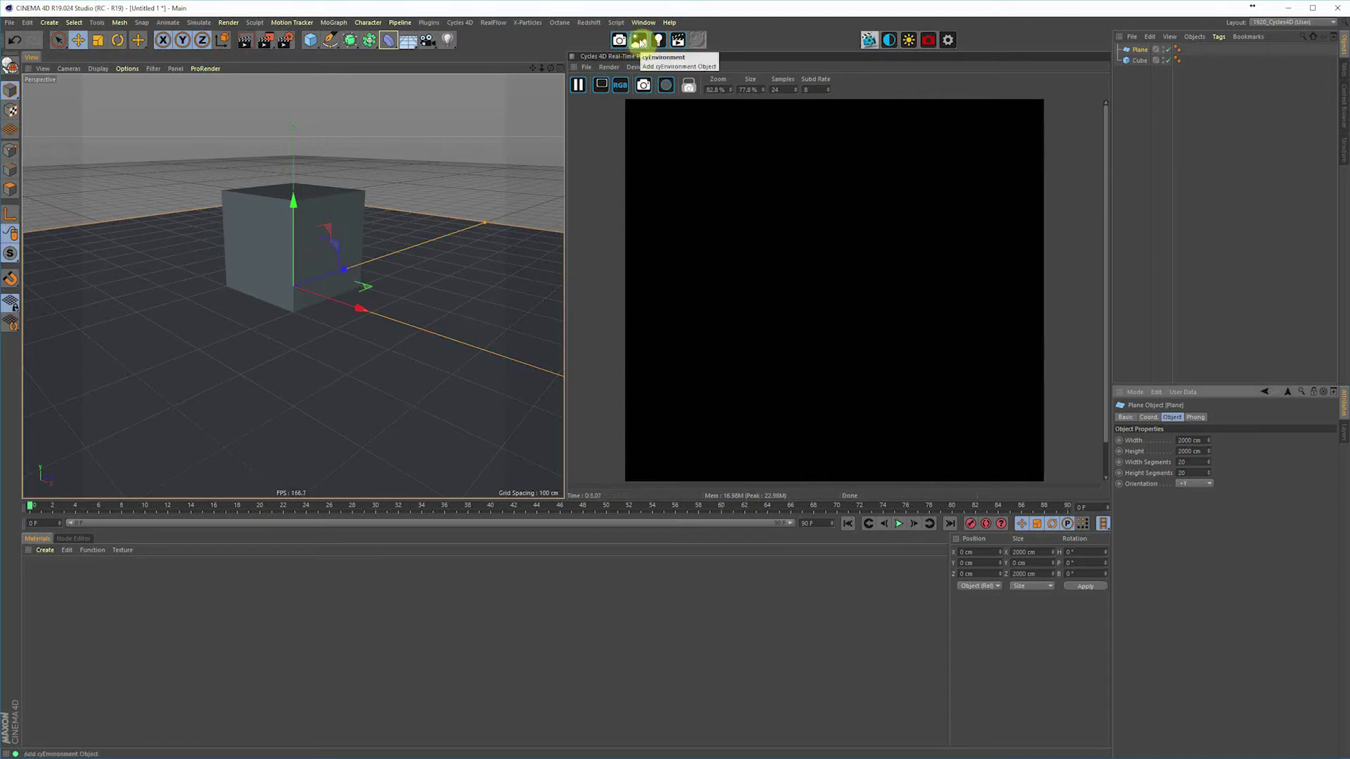
Step: Add a Cycles 4D cyEnvironment object through the Commander search 'cyen'
click(467, 23)
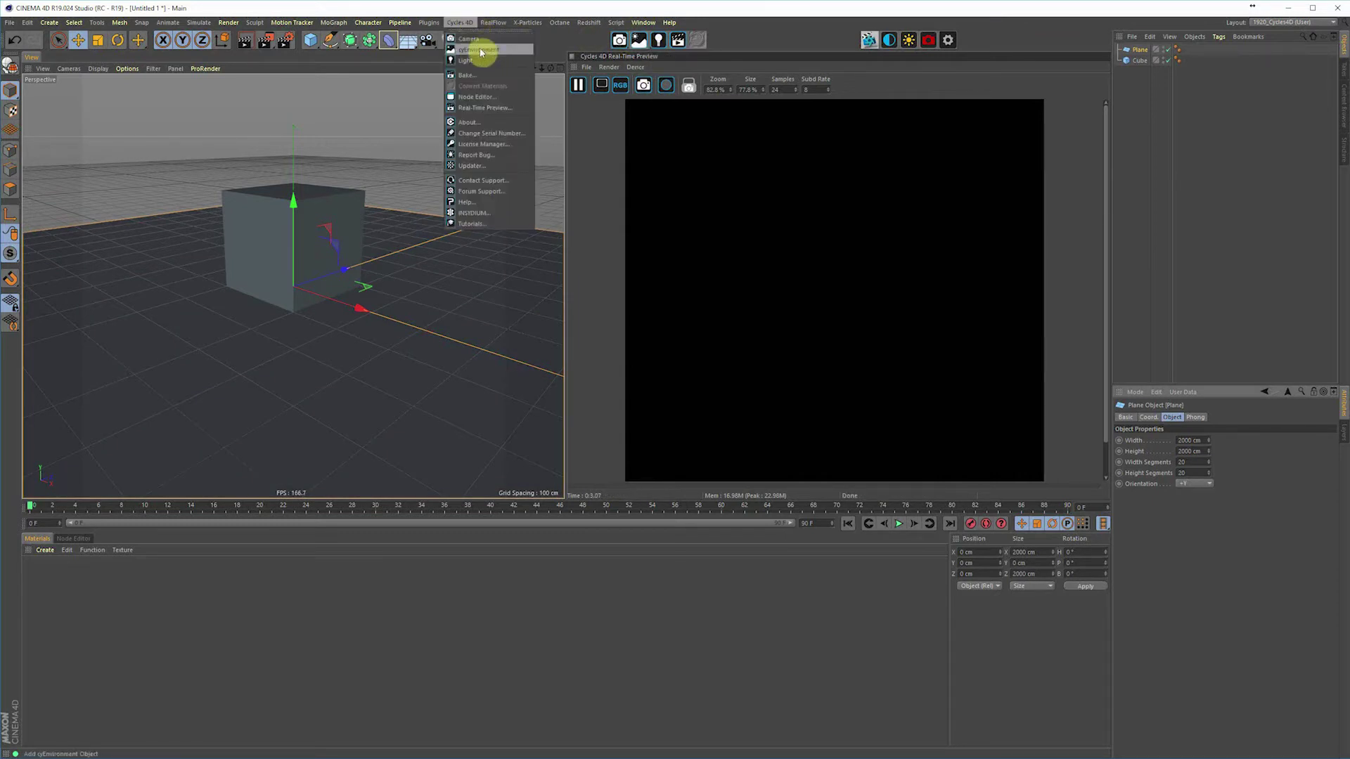
click(603, 155)
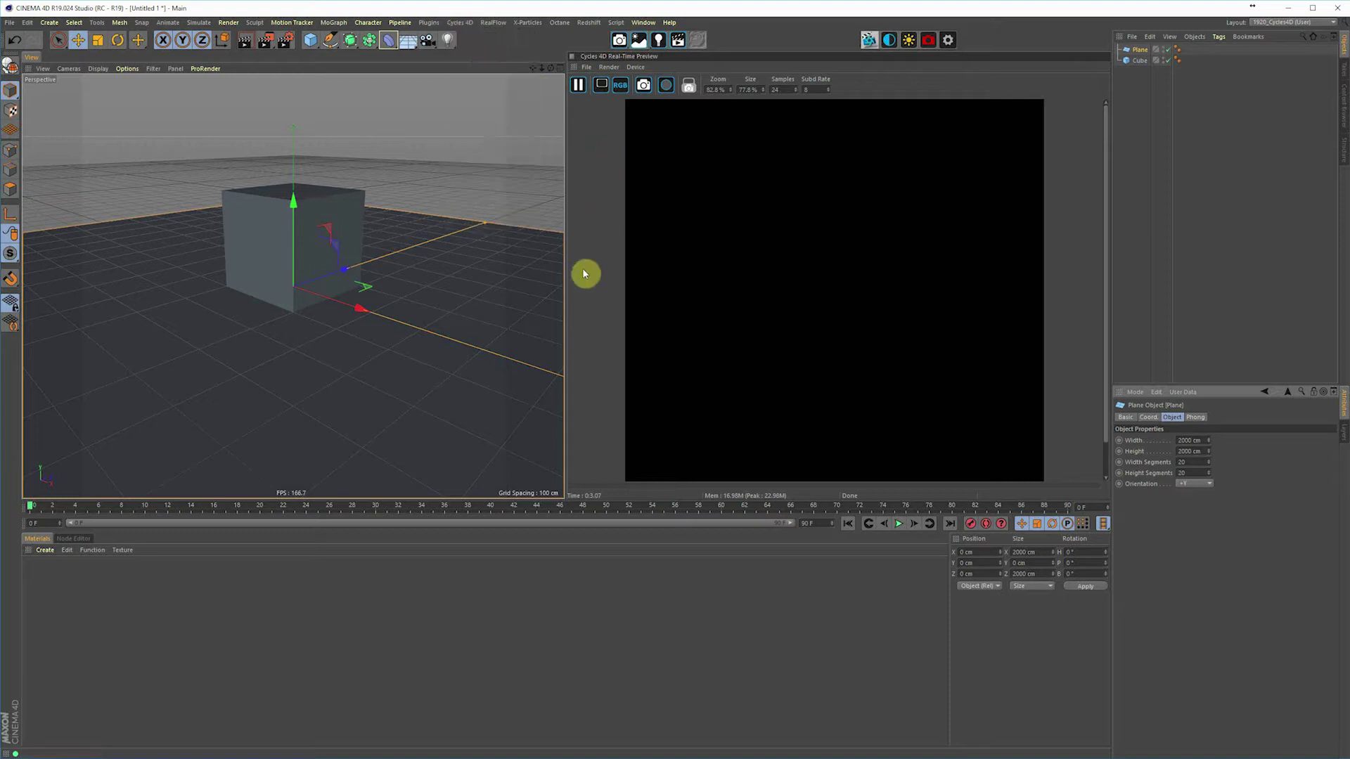
key(shift+c)
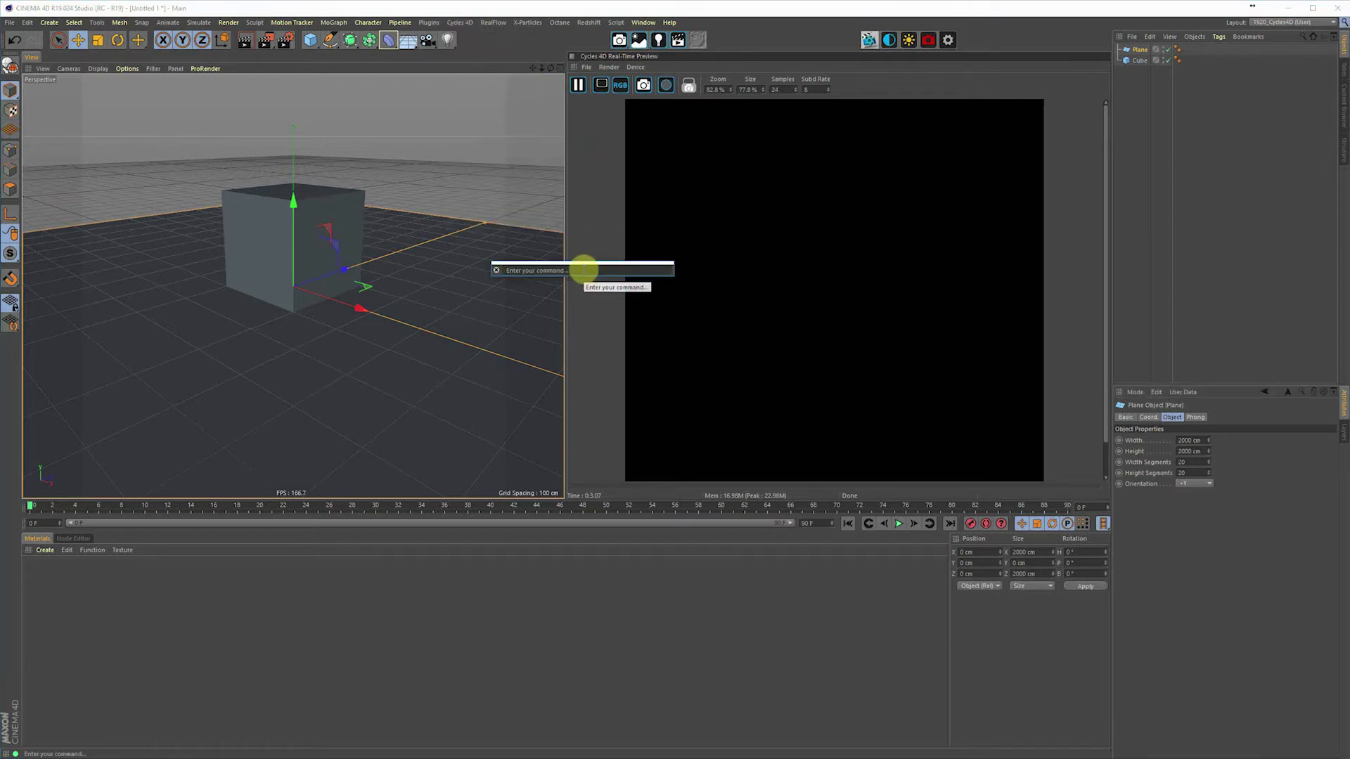
text(cyen)
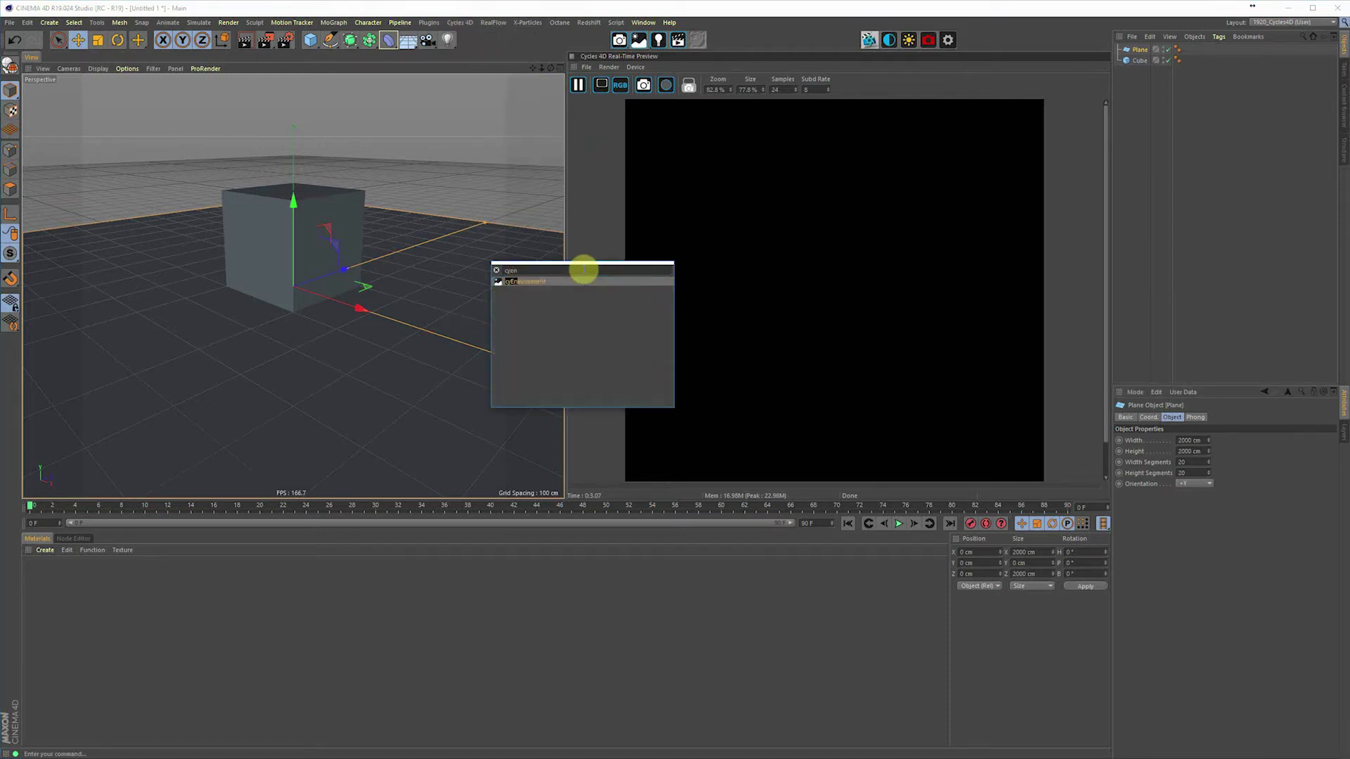
key(Return)
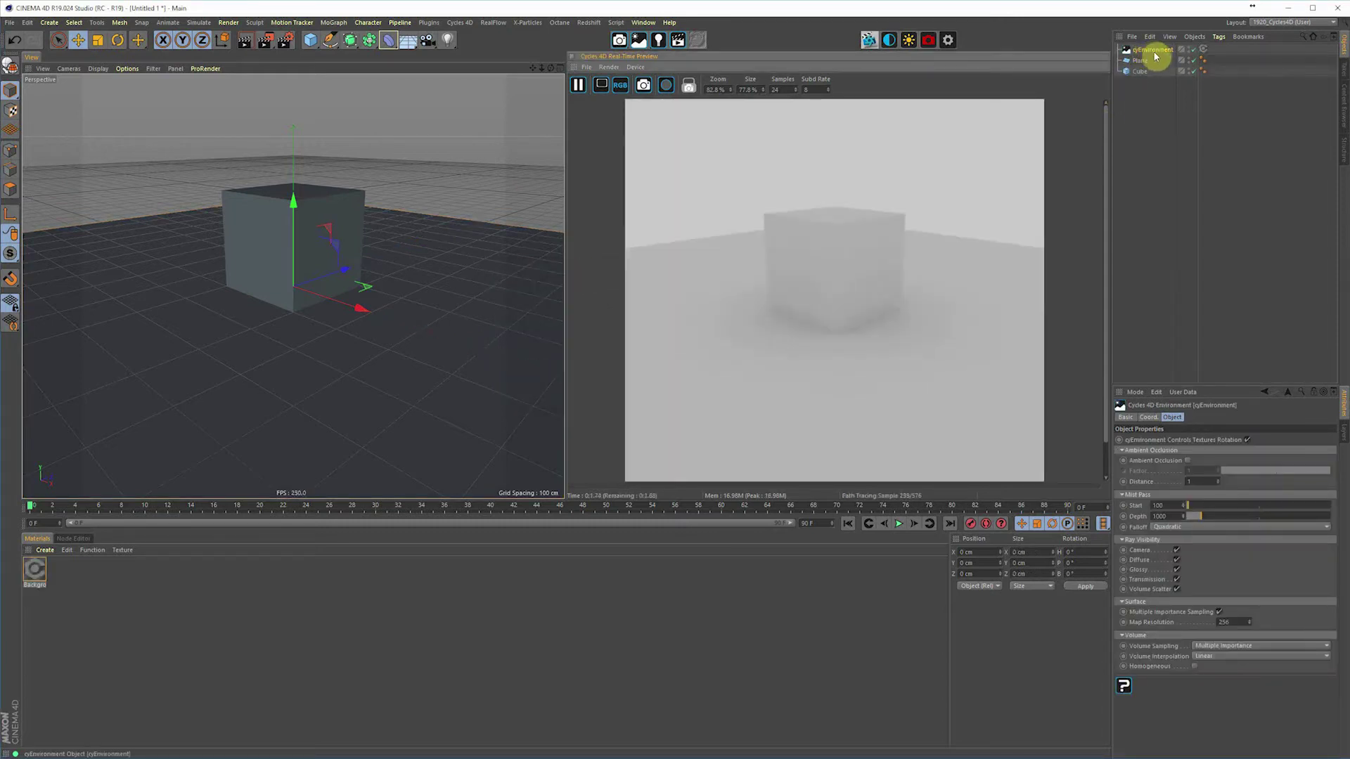
double_click(35, 576)
Step: Add an Environment Texture node and wire its Color into the Background node's Color
middle_drag(410, 668, 668, 602)
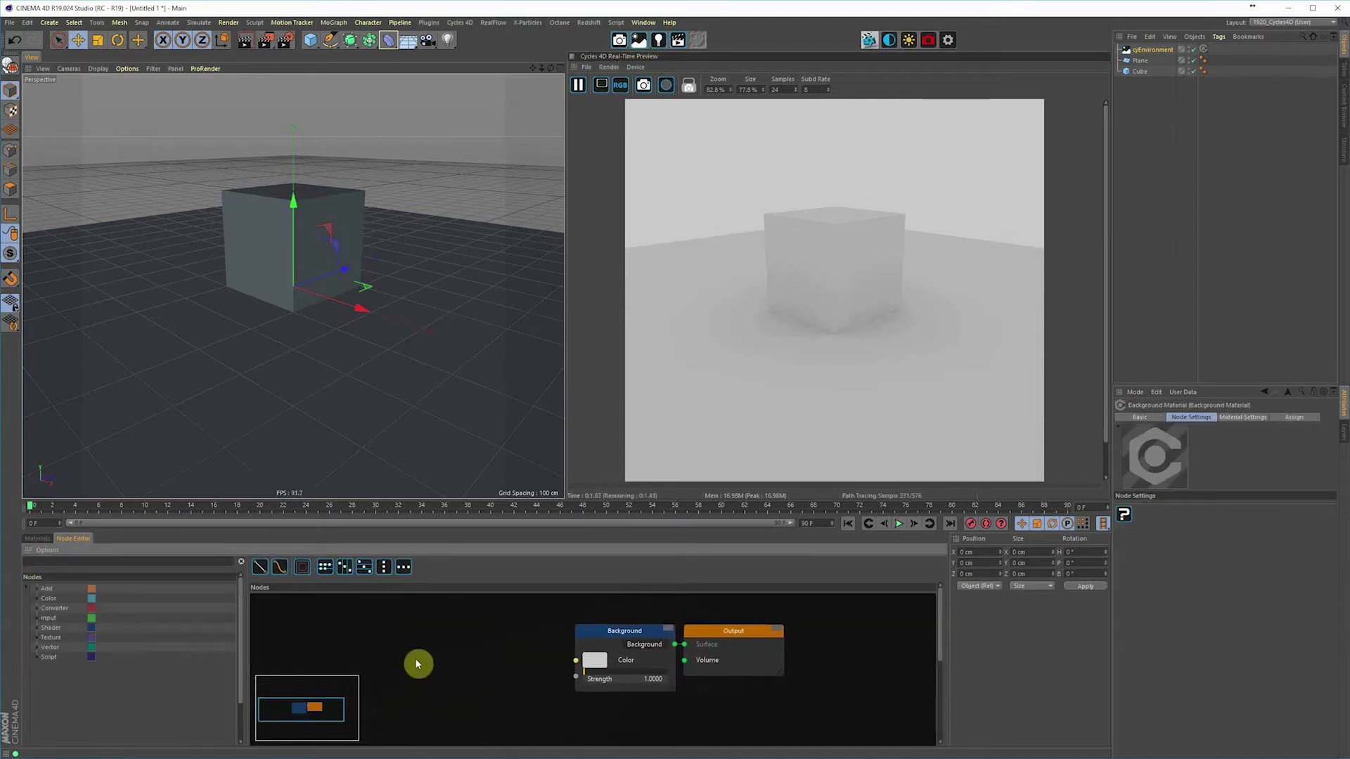
right_click(407, 654)
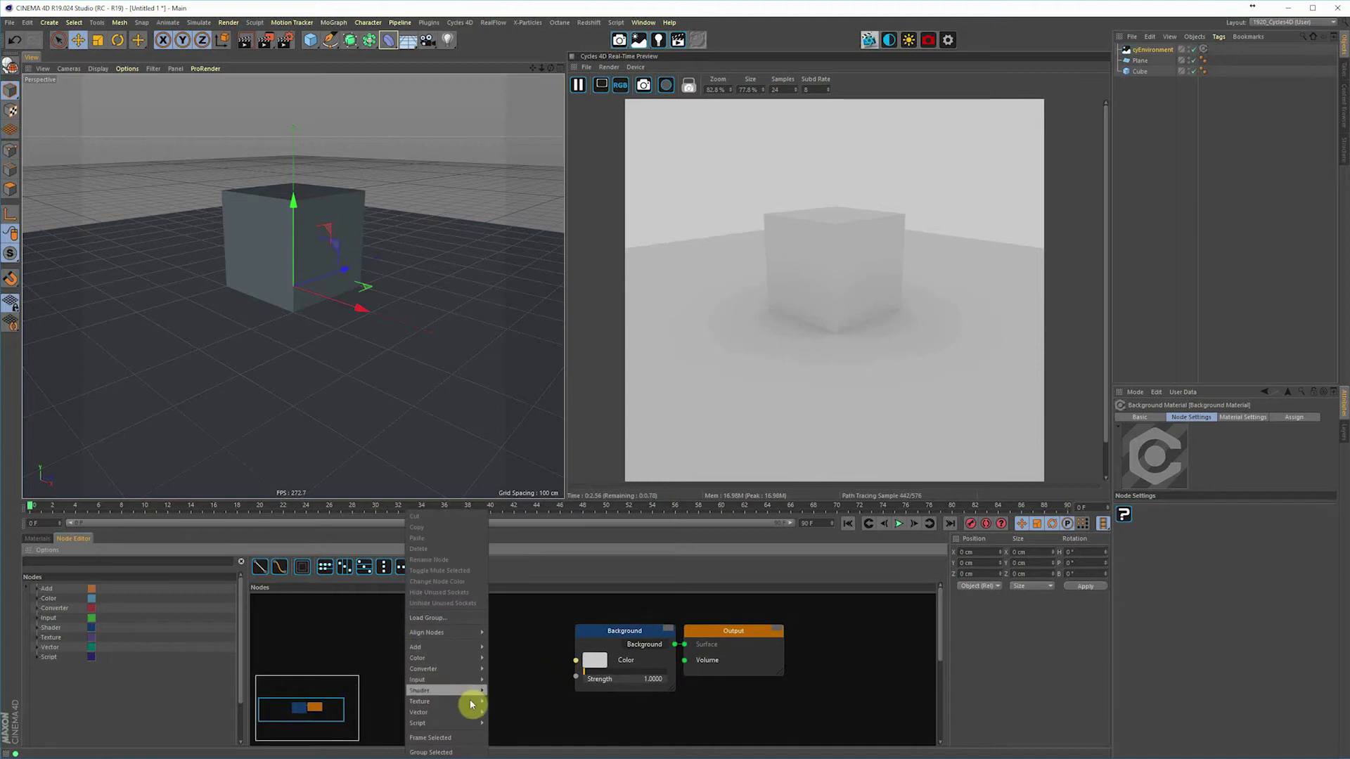
mouse_move(470, 701)
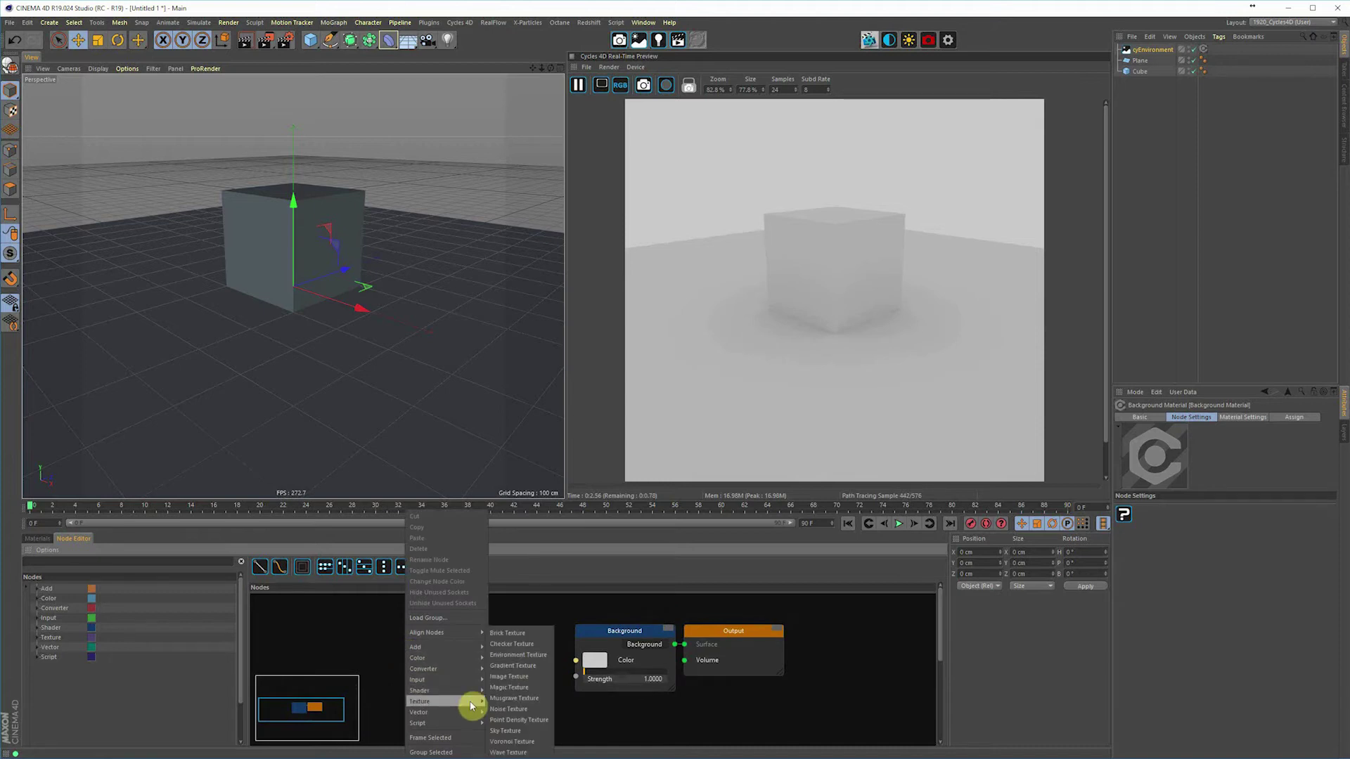
click(530, 655)
drag(504, 674, 575, 661)
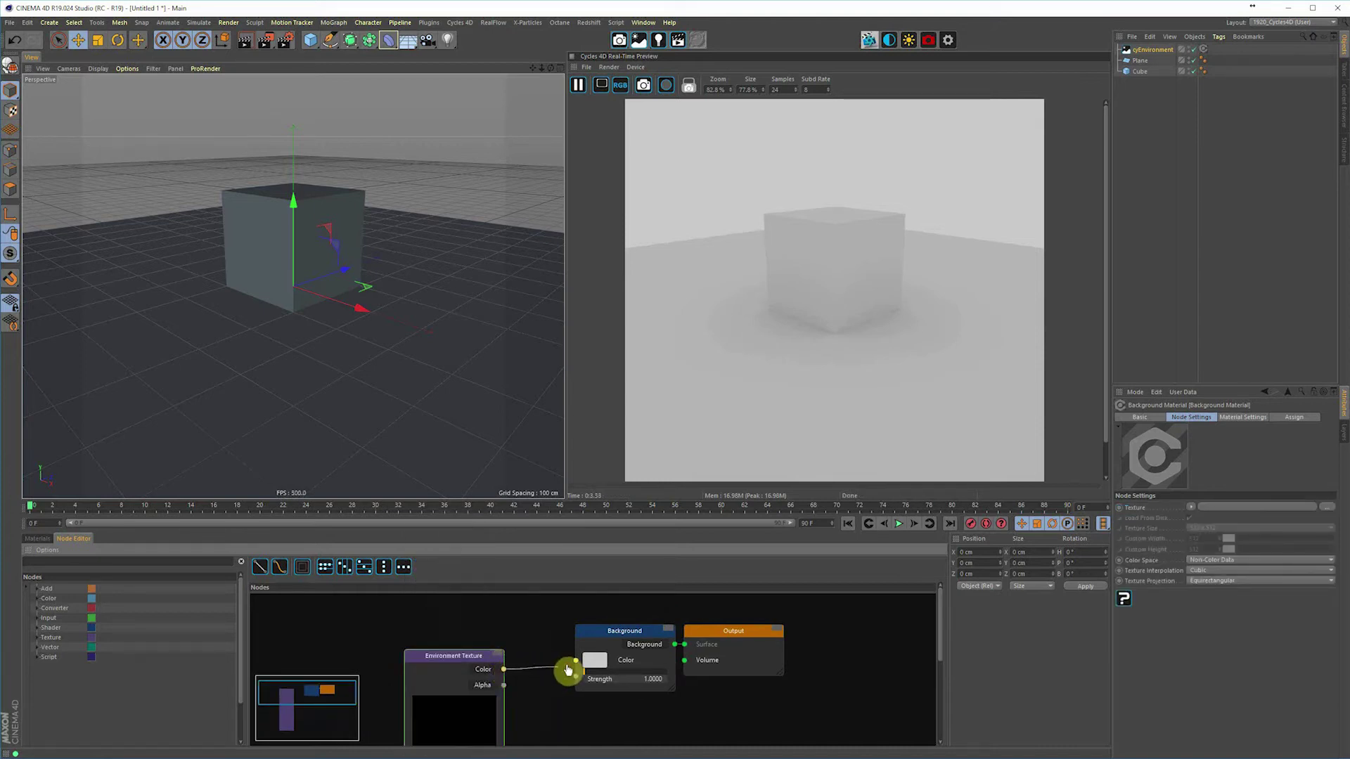
drag(472, 657, 480, 642)
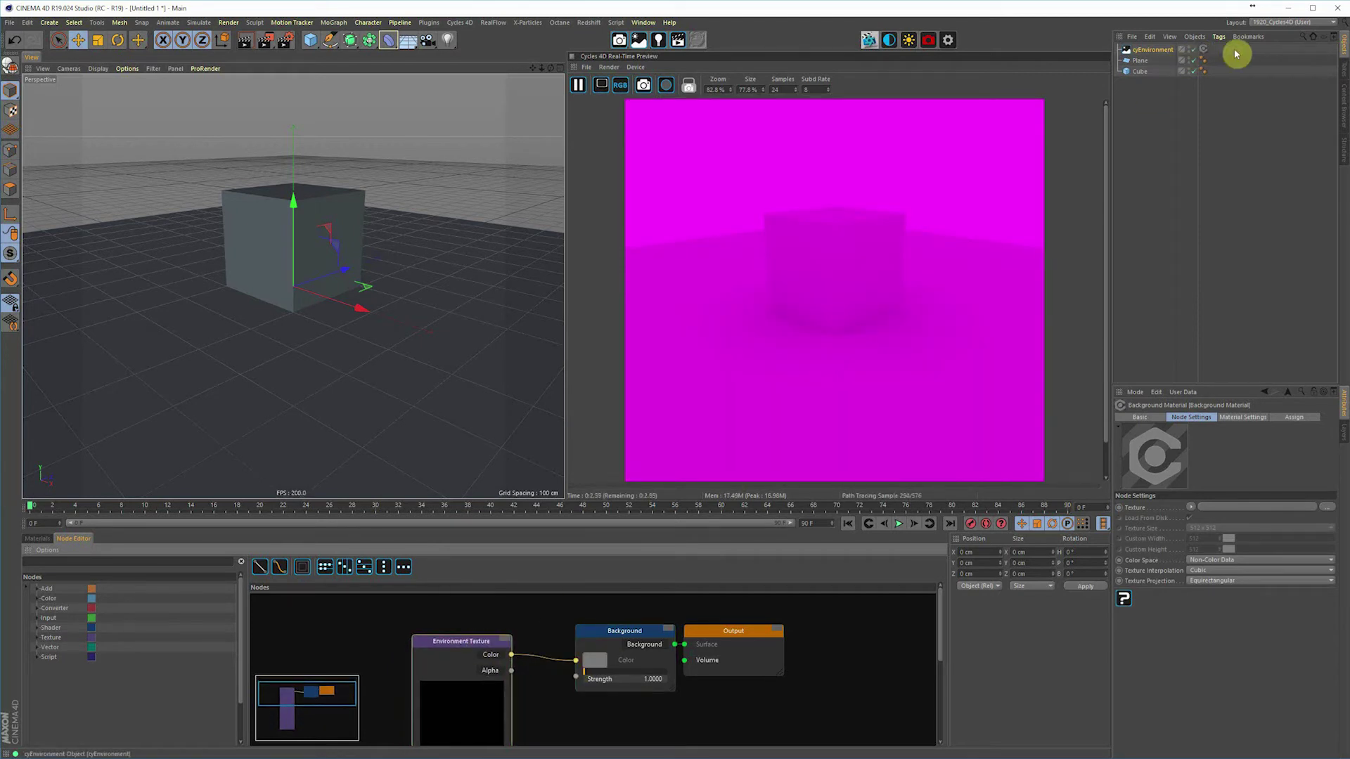
click(1344, 106)
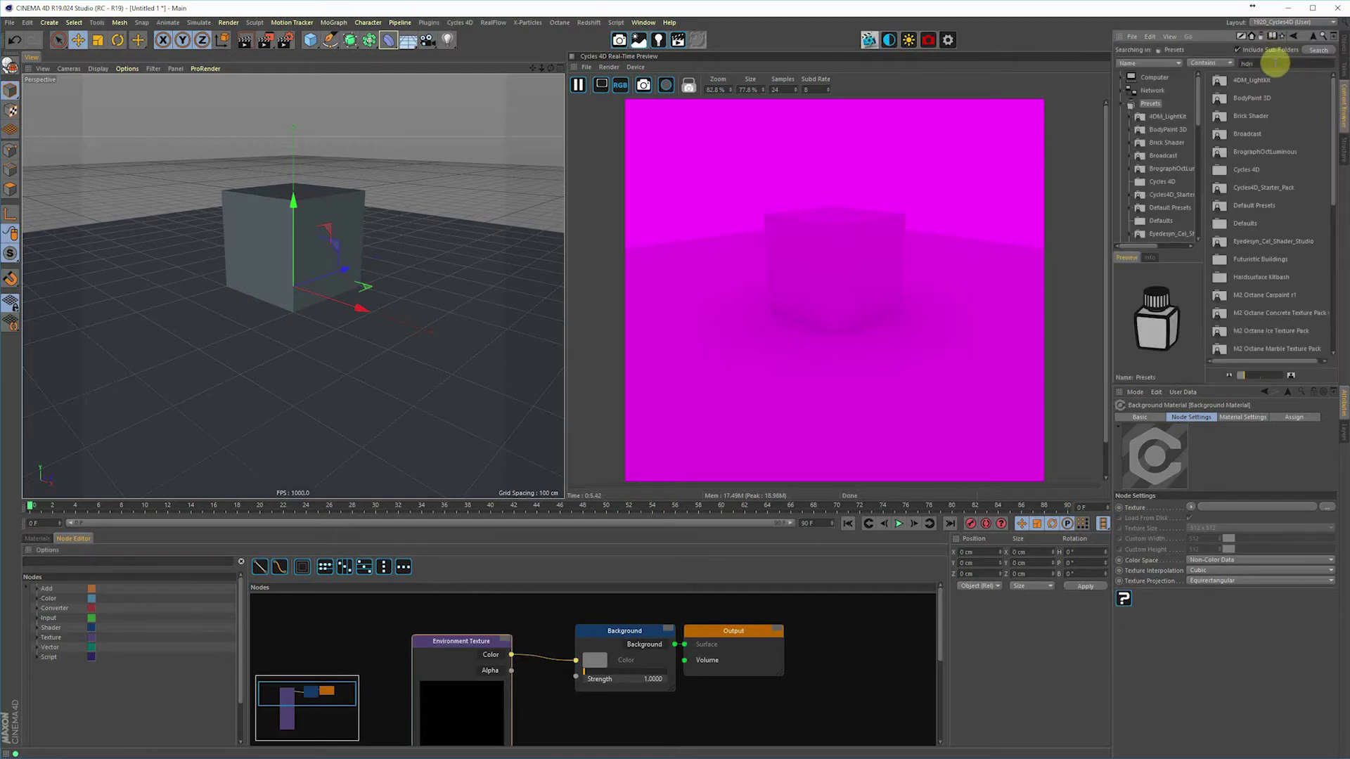
Step: Search the presets for 'hdri' and load HDRI (Uffizi).HDR into the texture slot
click(1274, 63)
text(hdri)
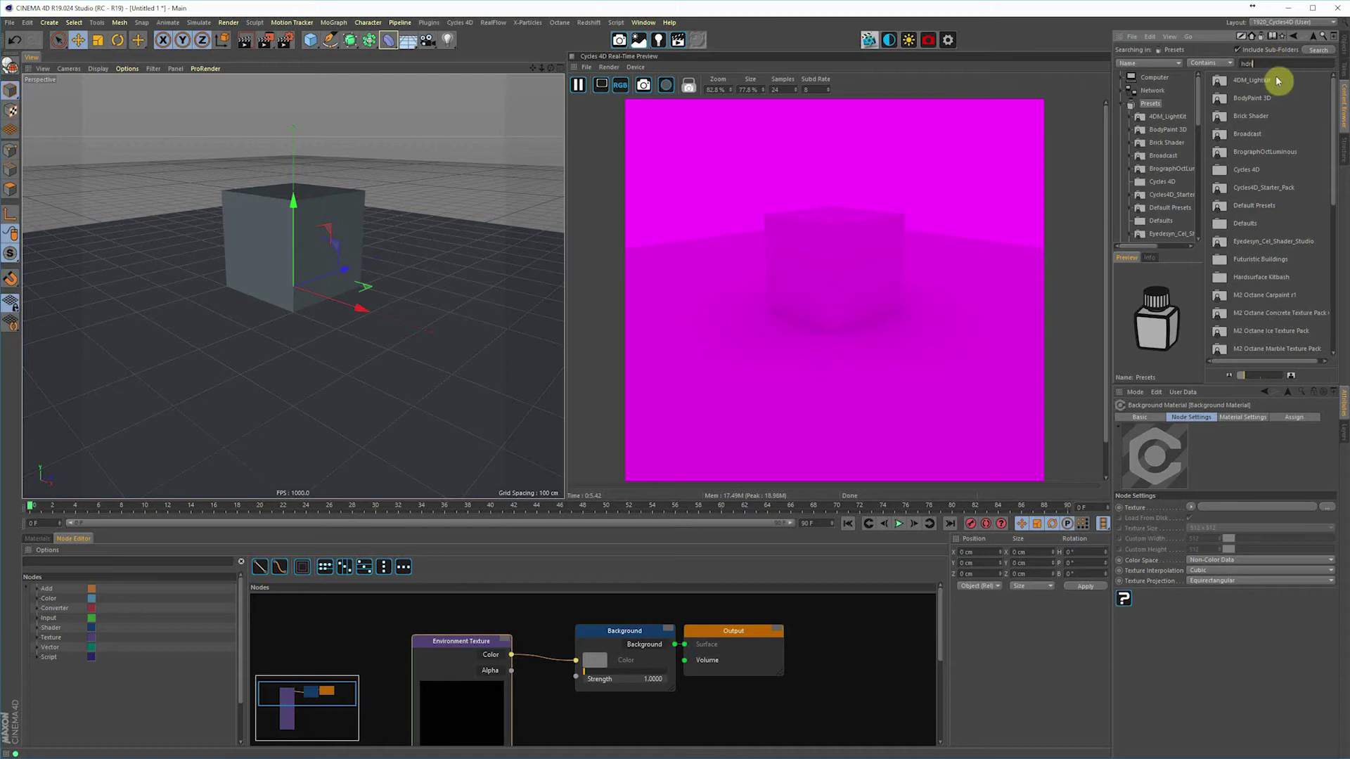
key(Return)
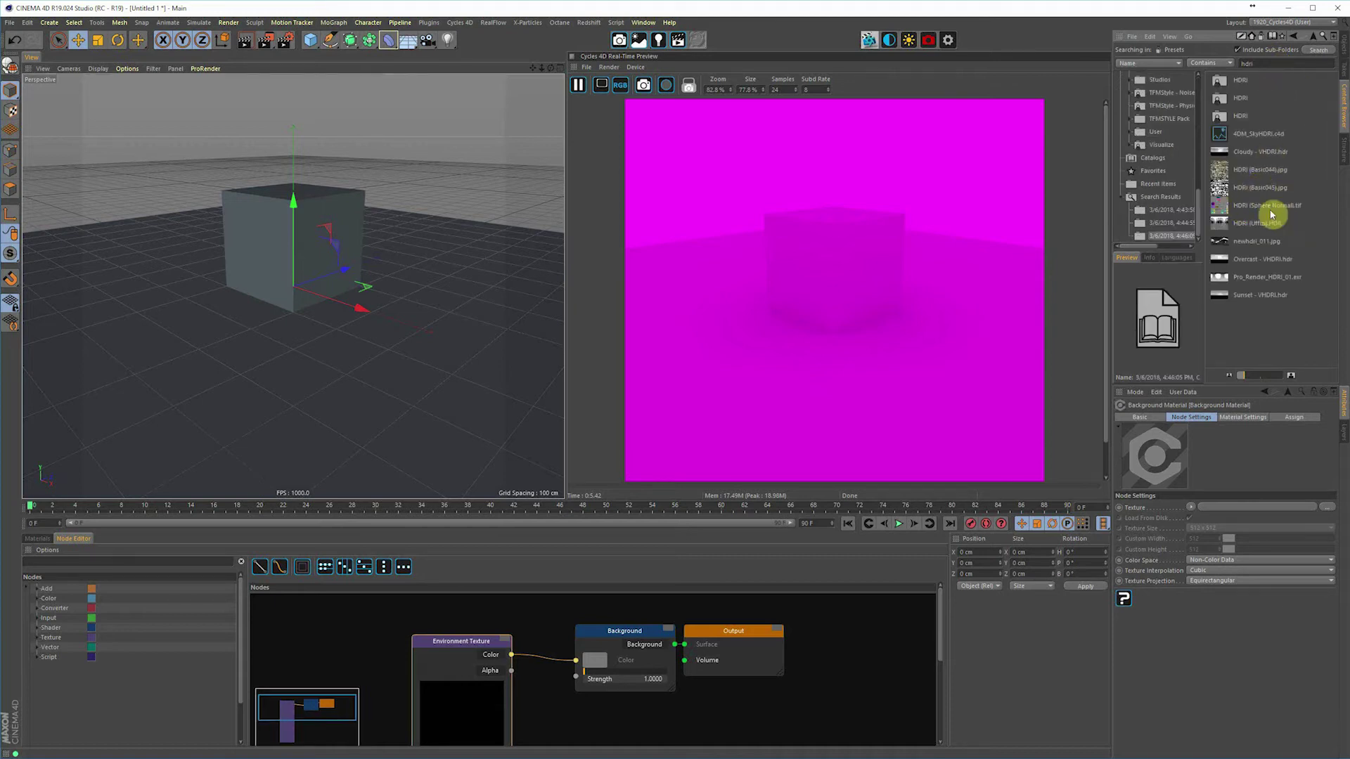
click(1261, 226)
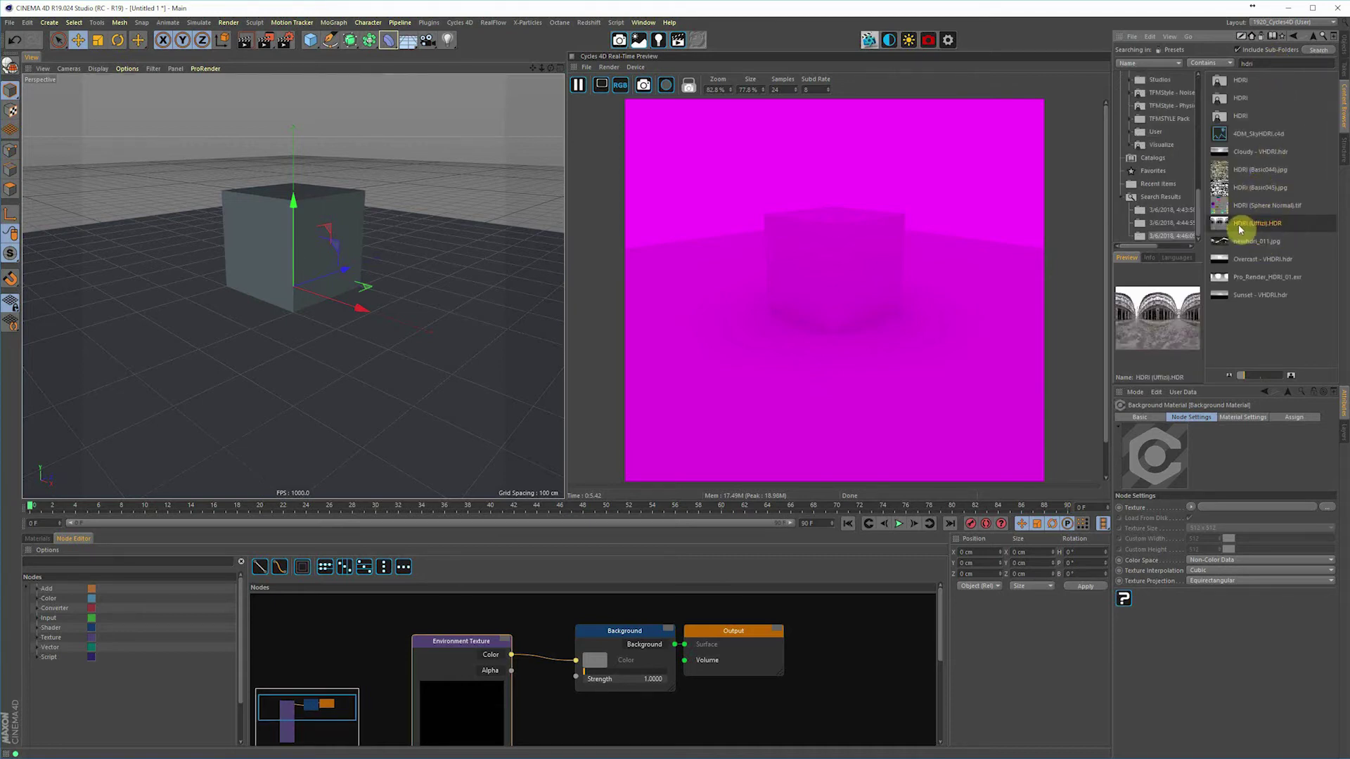
drag(1240, 225, 1213, 508)
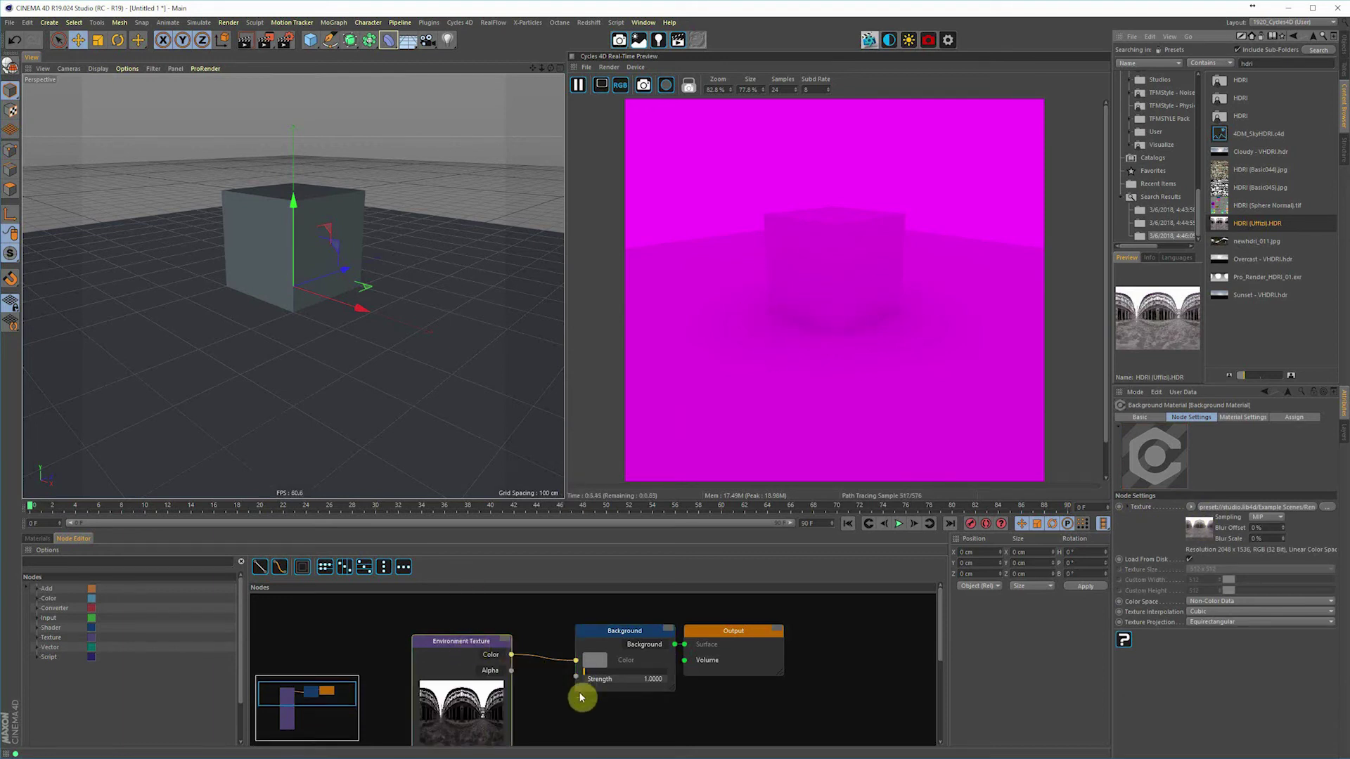
Step: Turn off Load From Disk on the Environment Texture and view the cube head-on
scroll(594, 627, down, 3)
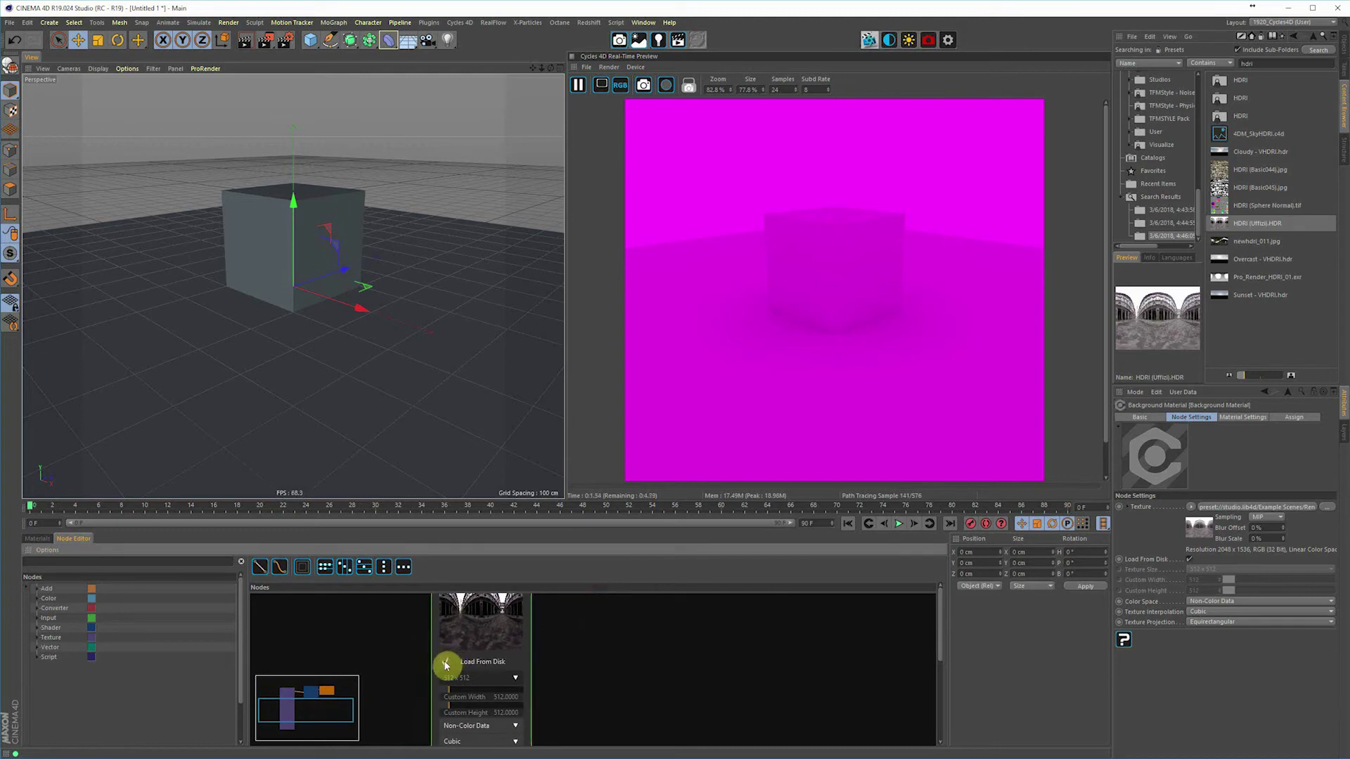
click(446, 663)
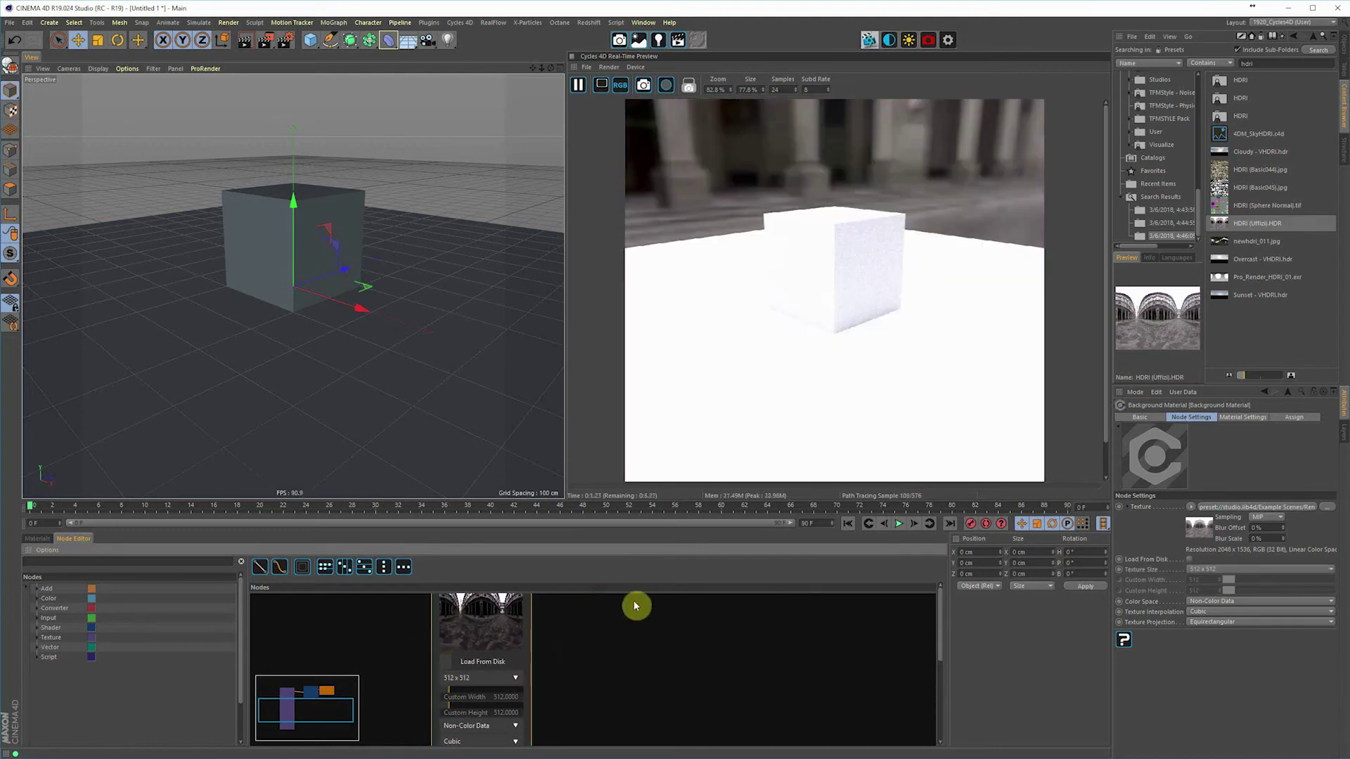
alt+drag(256, 305, 563, 377)
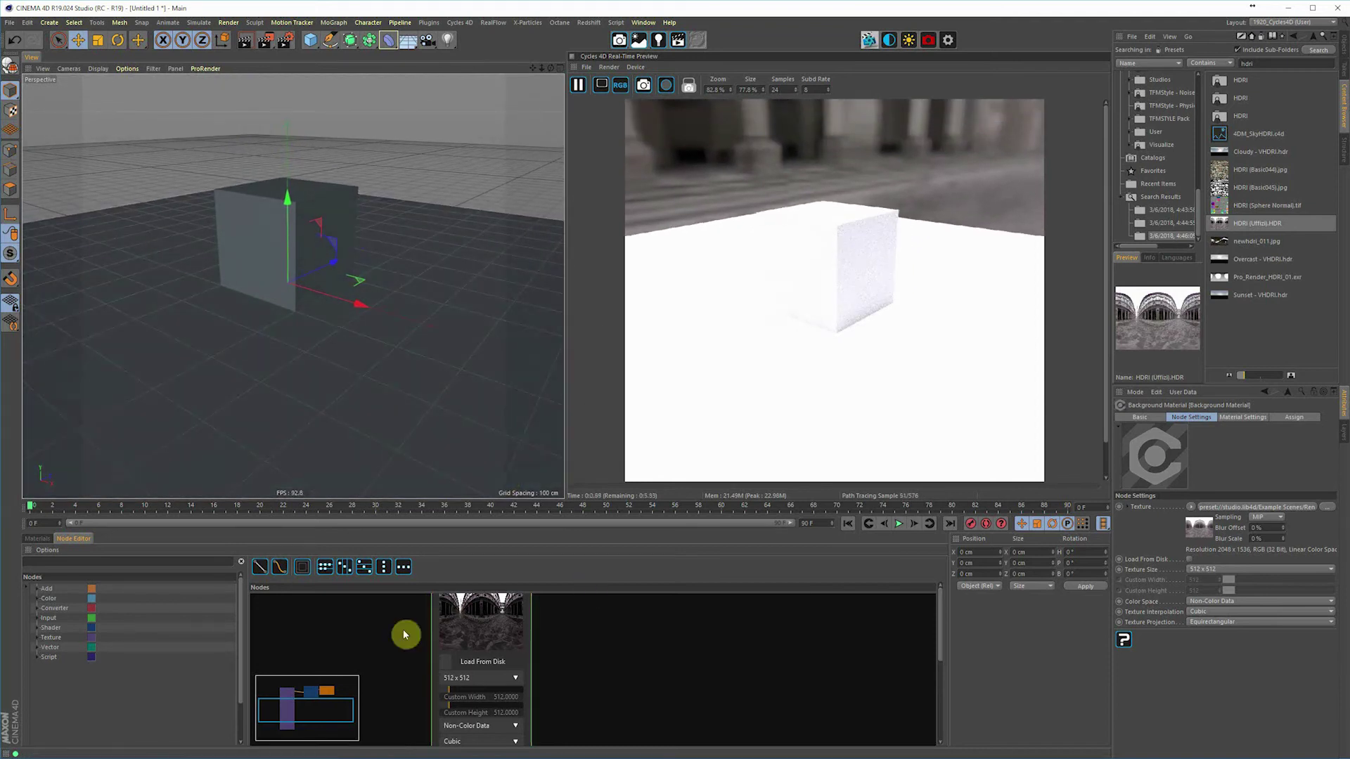
click(35, 539)
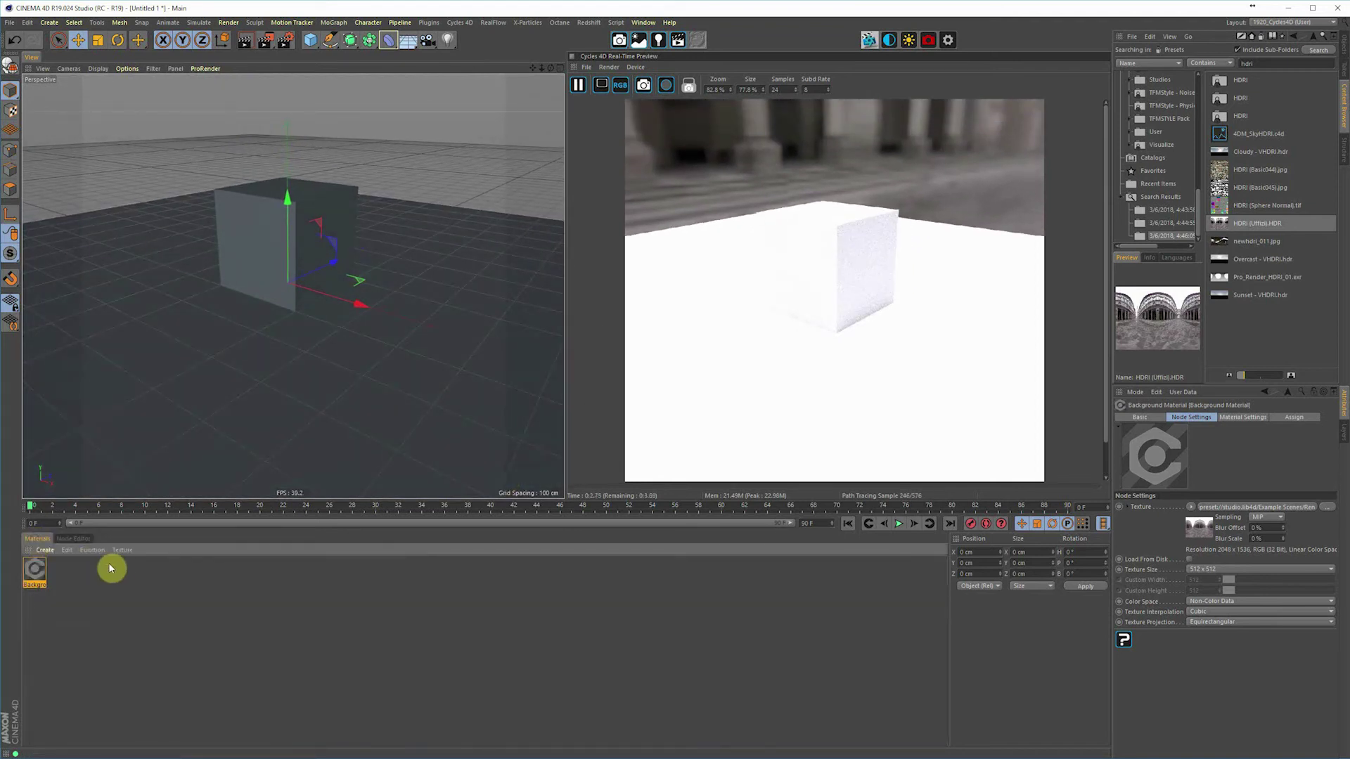
Step: Replace the Background's HDRI Environment Texture node with a fresh, empty Environment Texture node
double_click(36, 576)
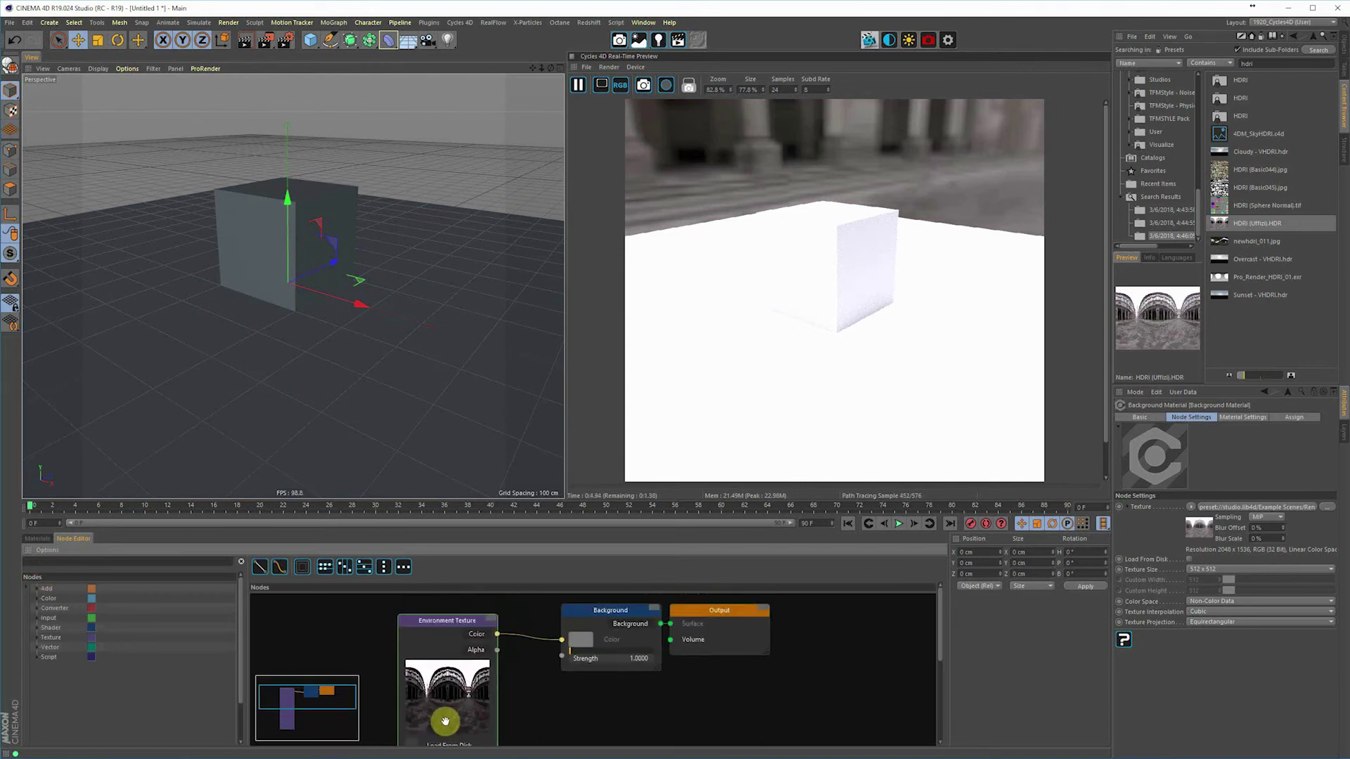
key(Delete)
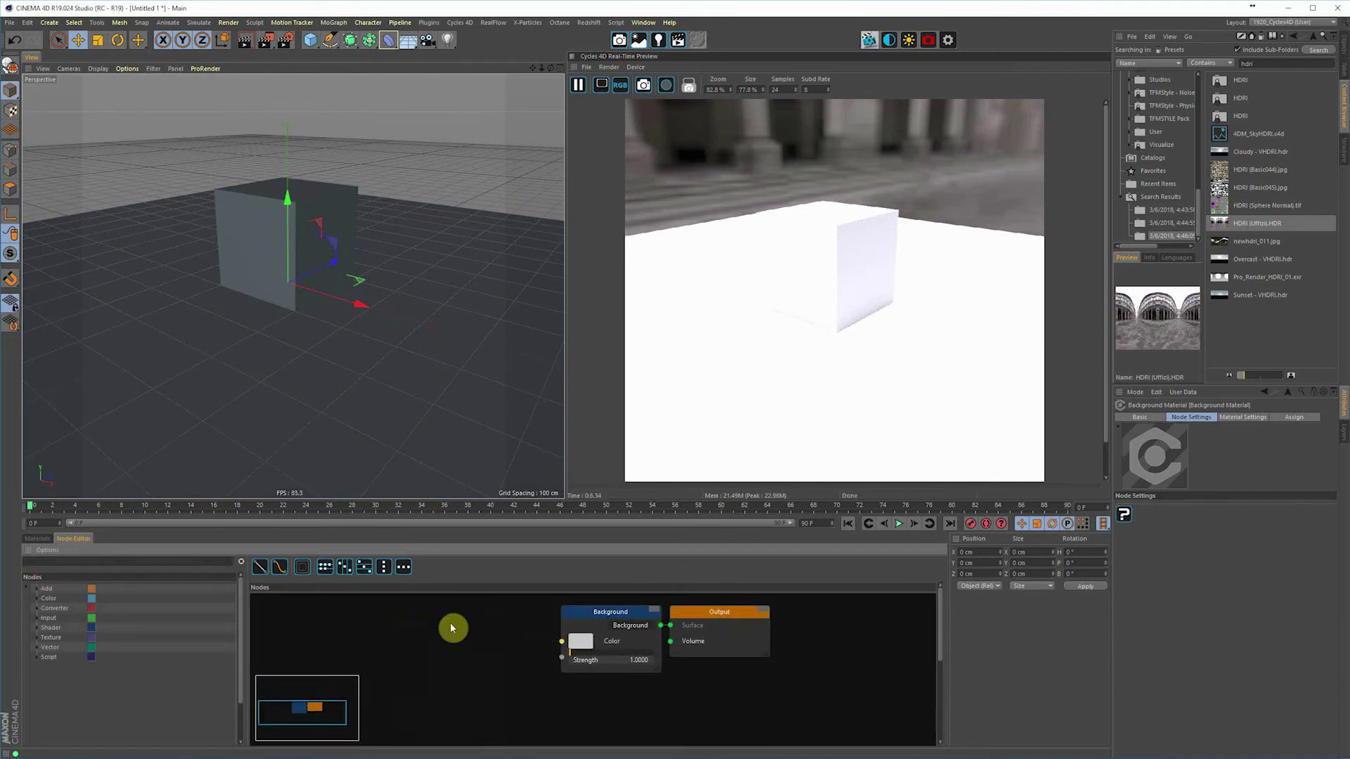
right_click(395, 633)
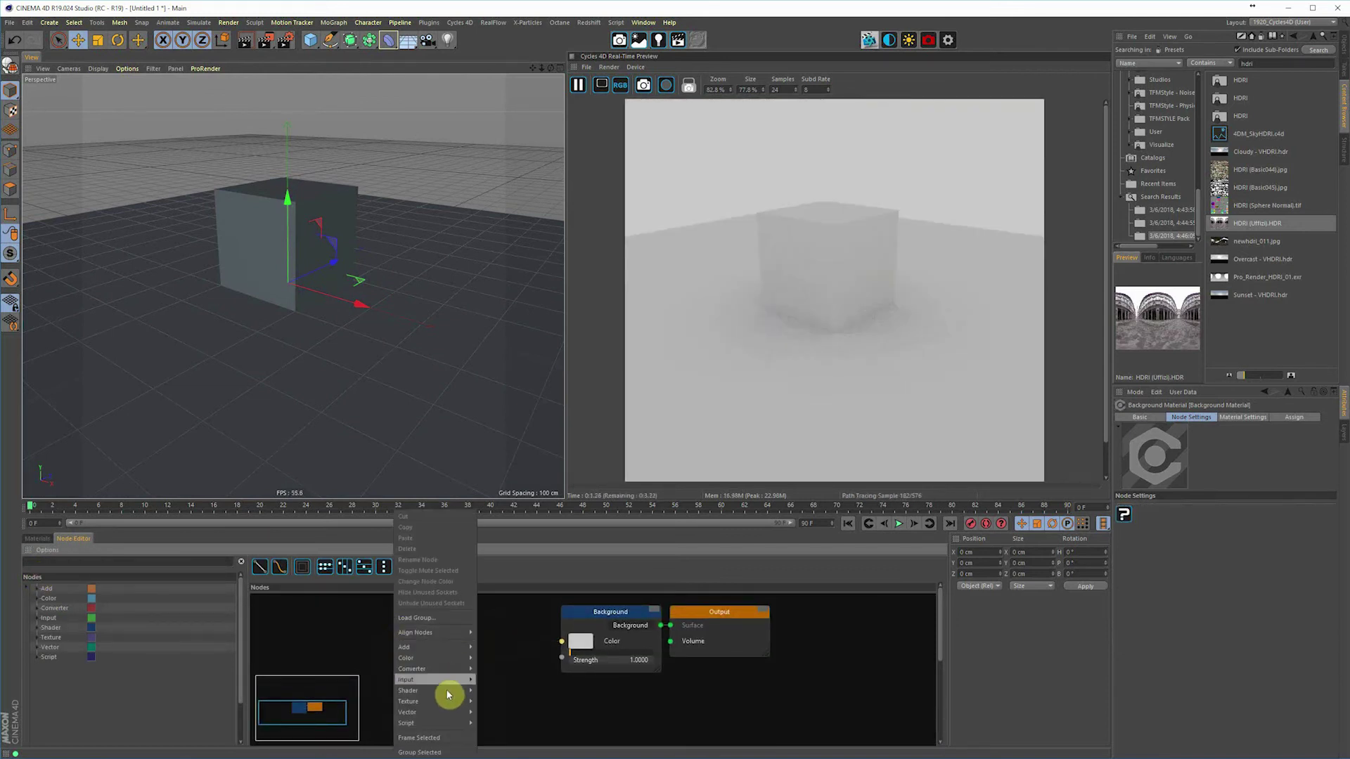
mouse_move(436, 701)
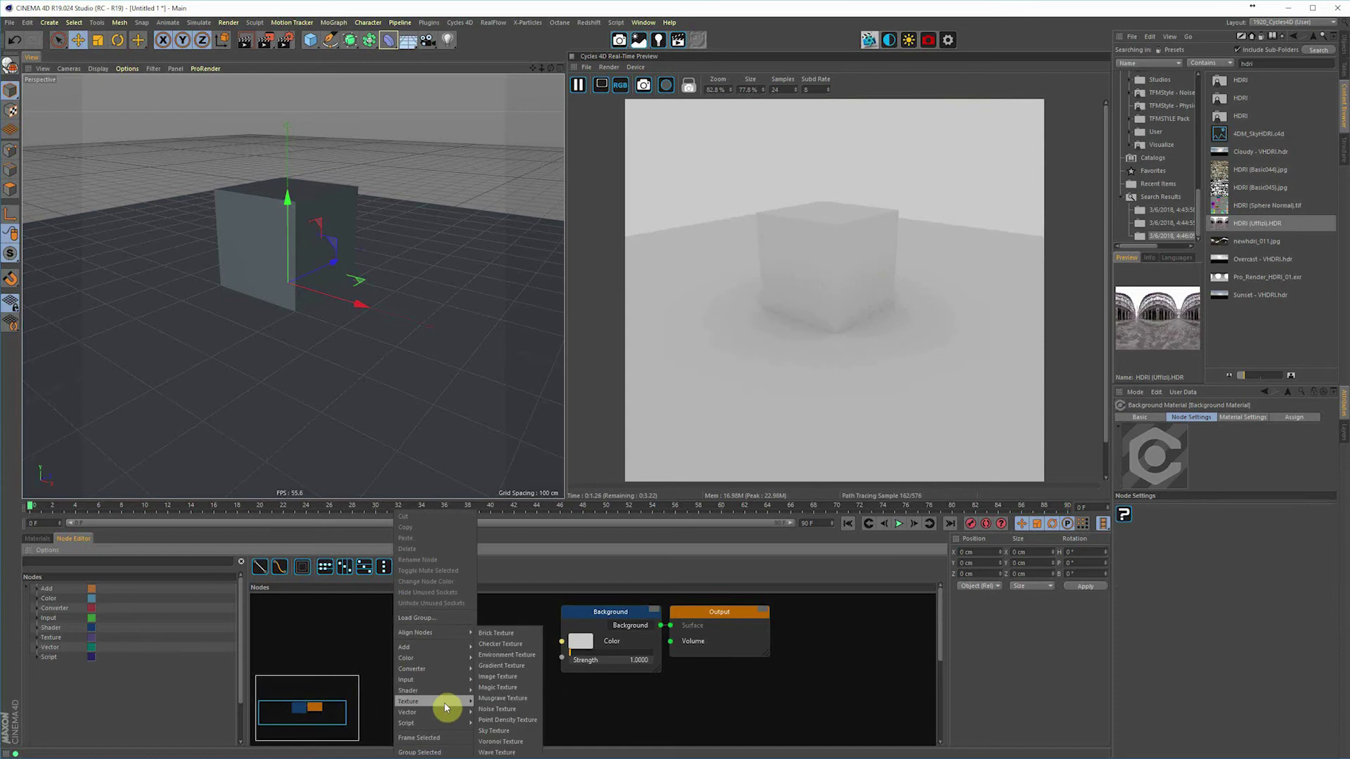
click(526, 653)
drag(437, 638, 565, 644)
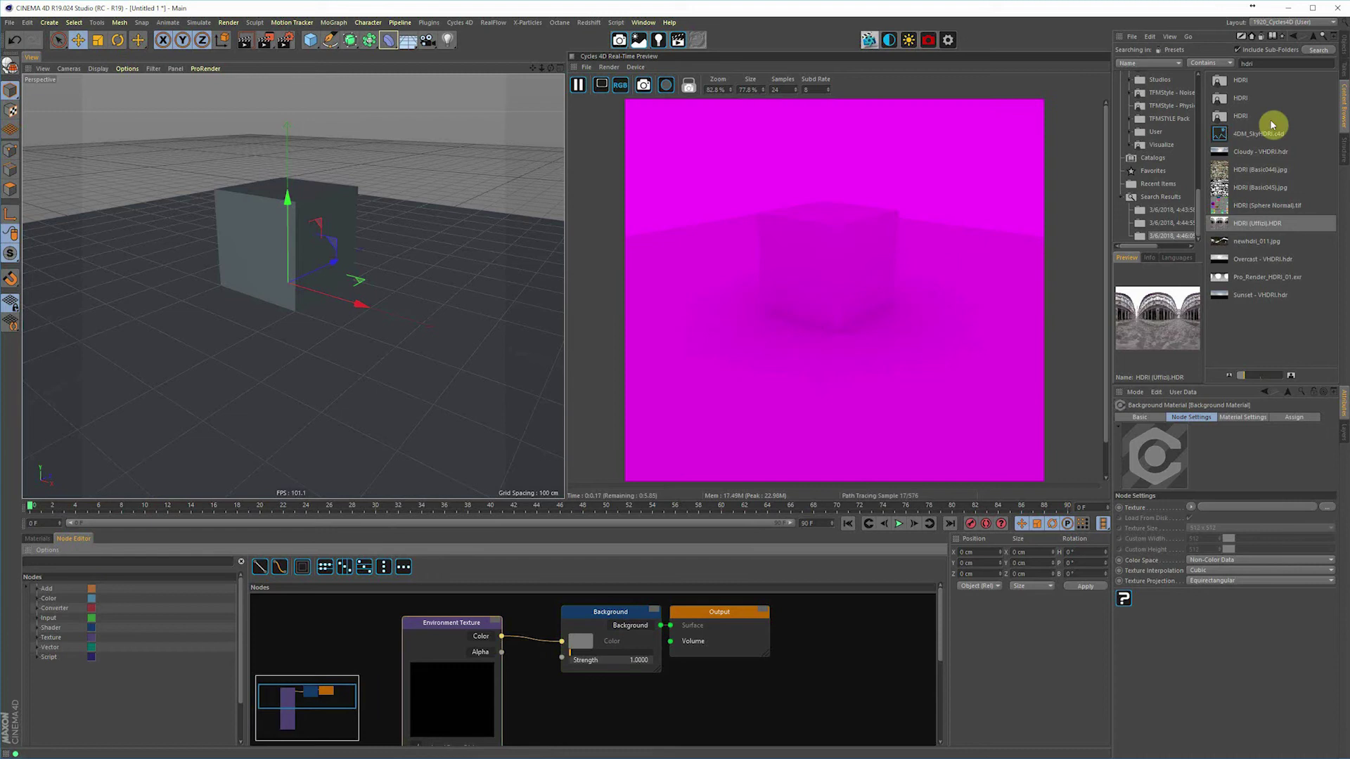
Step: Add an HDRI Link tag to the cyEnvironment object
click(1343, 47)
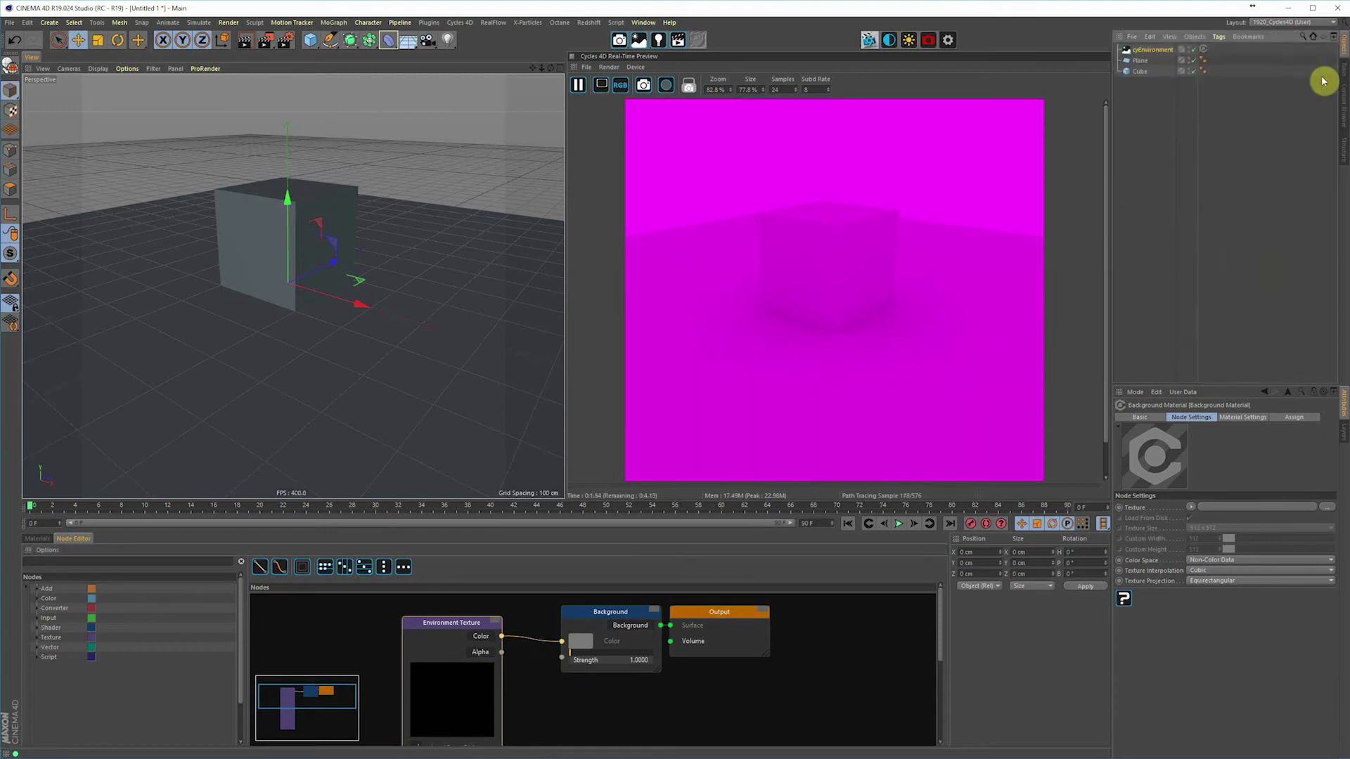
click(1153, 49)
click(1220, 37)
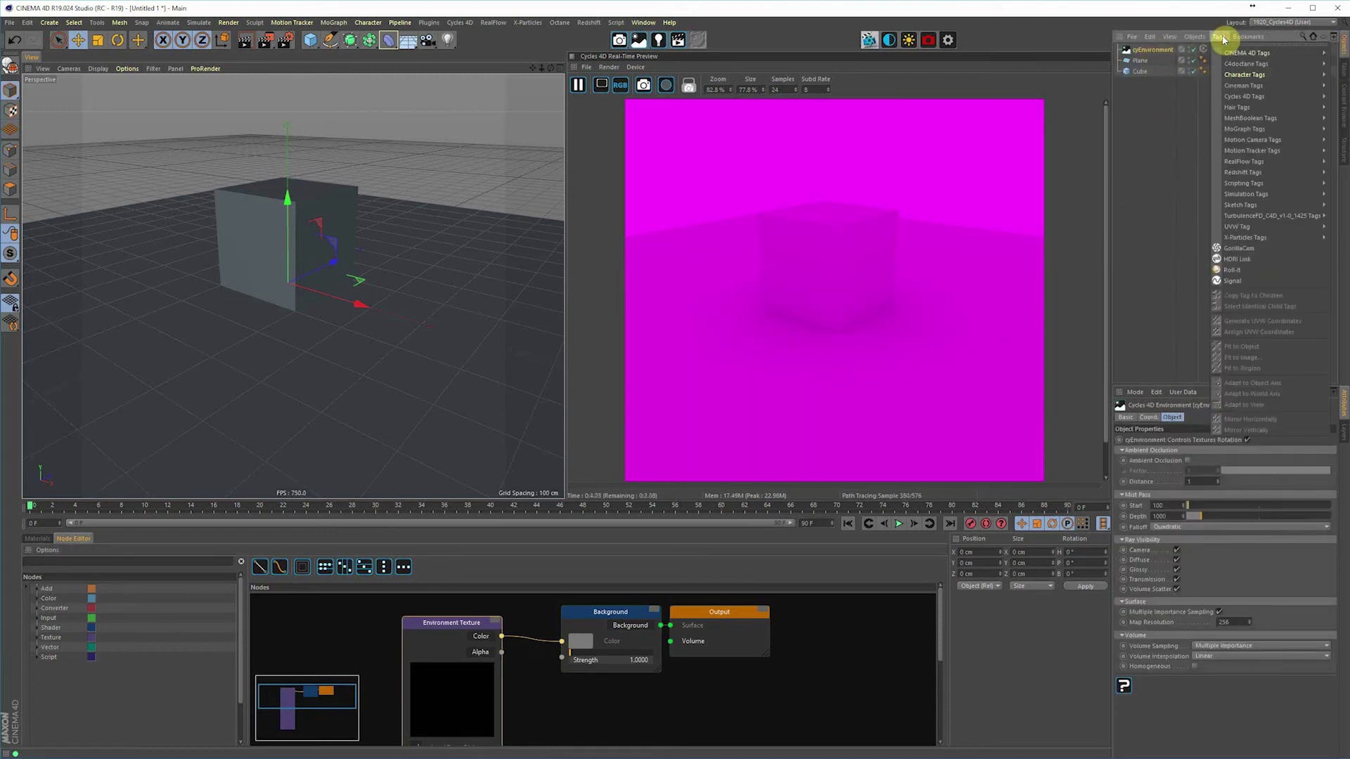
click(1221, 38)
click(1223, 39)
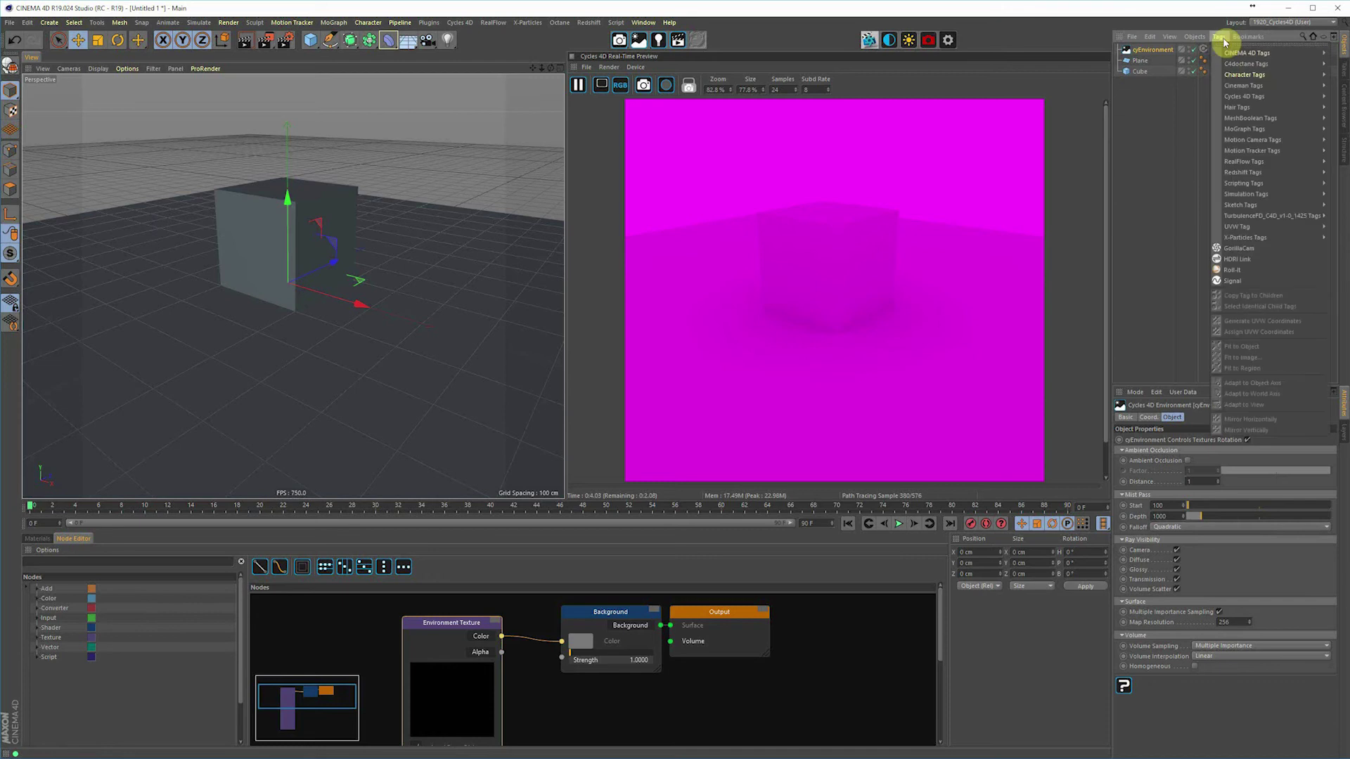
click(1245, 260)
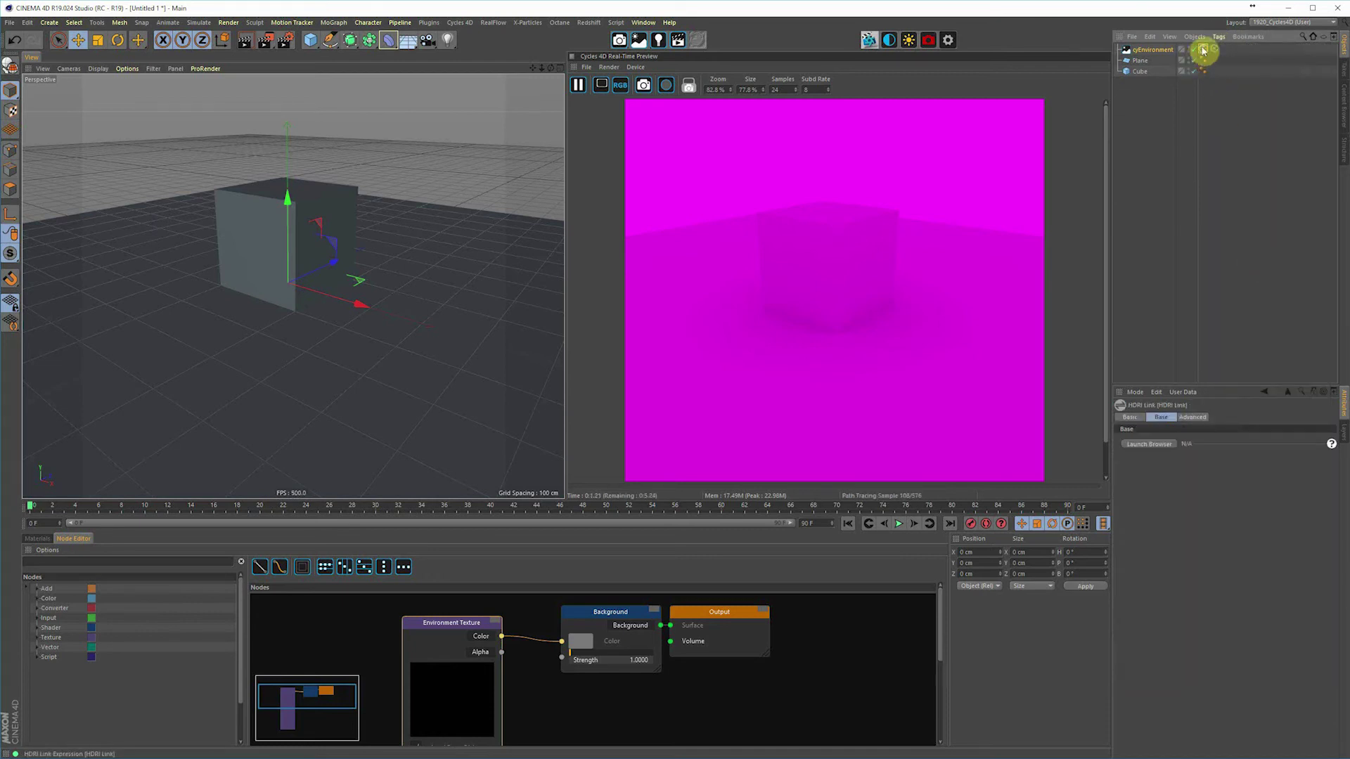
Step: Link the HDRI Link tag into the Environment Texture node's Texture field
click(468, 626)
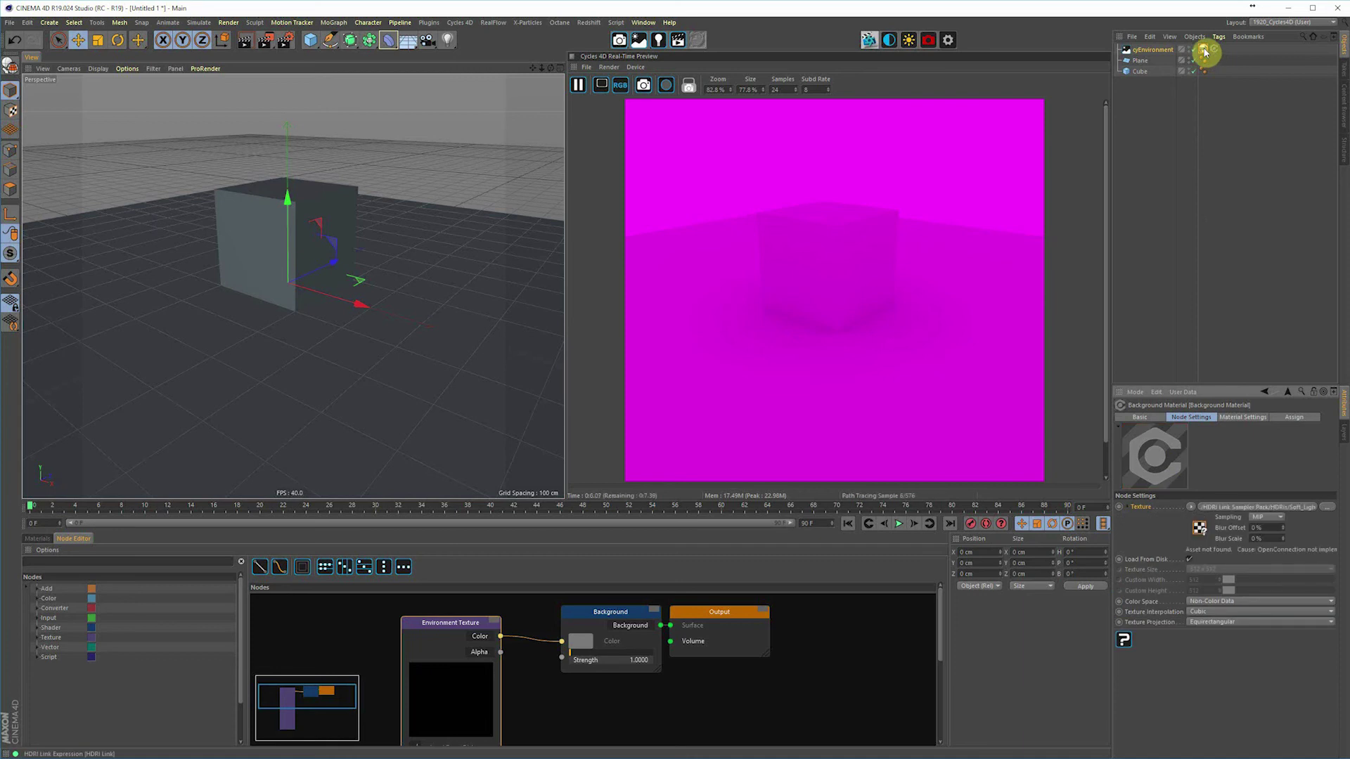
drag(1199, 48, 1208, 500)
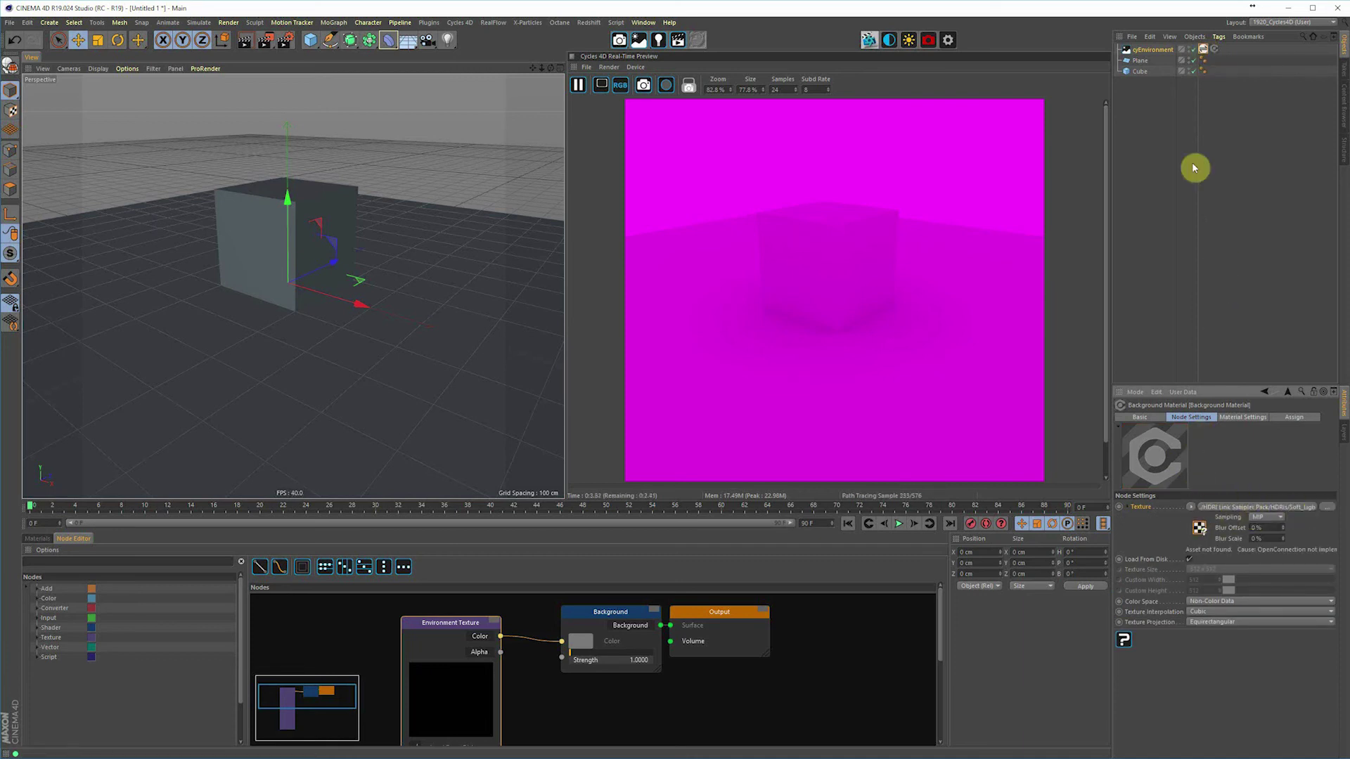
click(1204, 51)
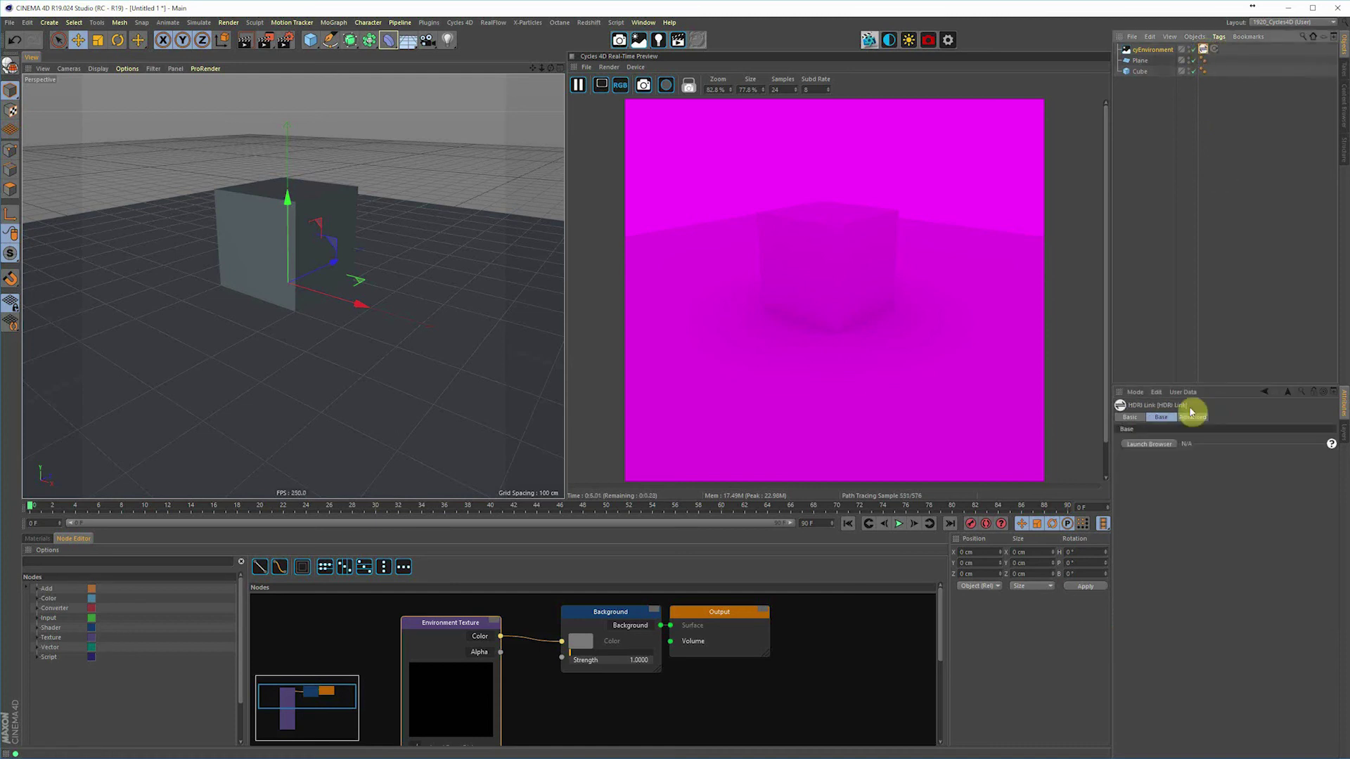
Step: Preview Botanical Gardens 2, Derelict 1, Hiking Path, Parking Lot Sunny and Parking Space HDRIs
click(1148, 444)
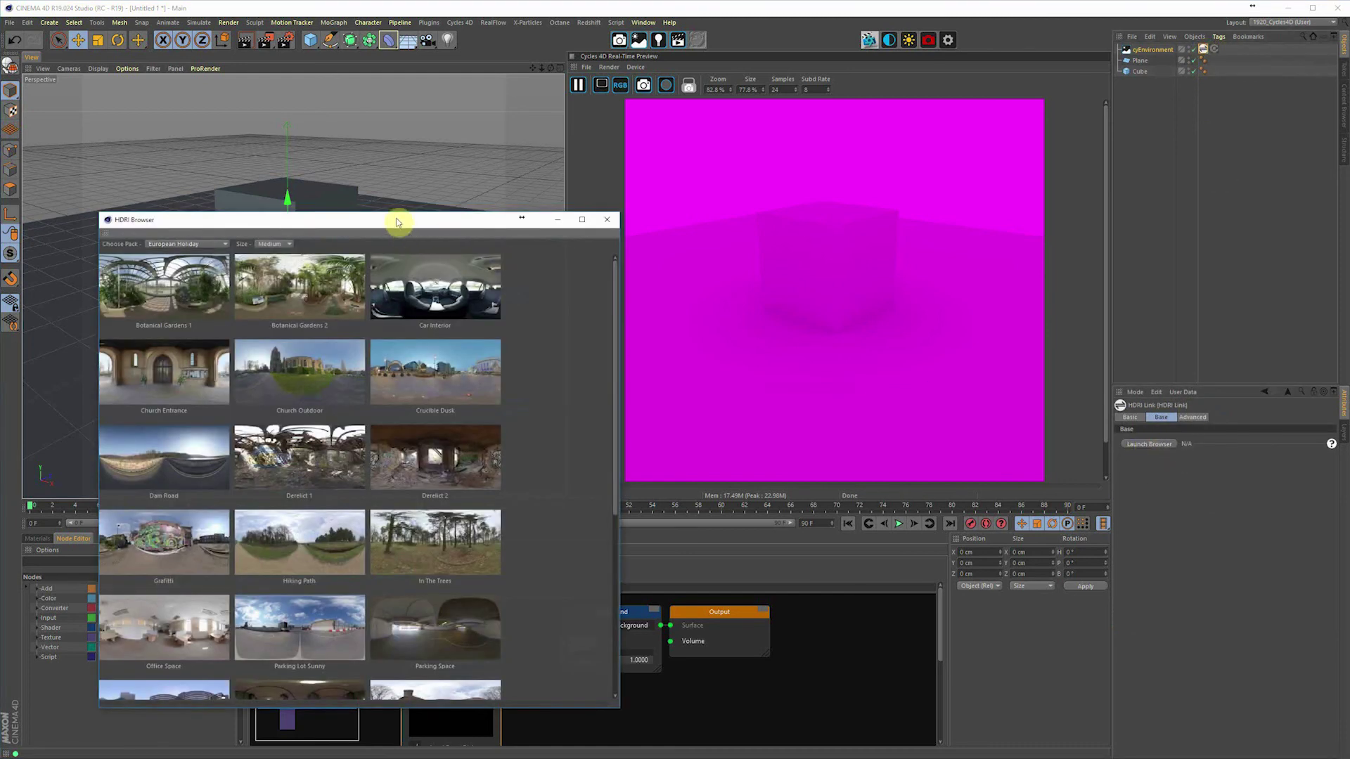
drag(394, 217, 348, 126)
click(253, 207)
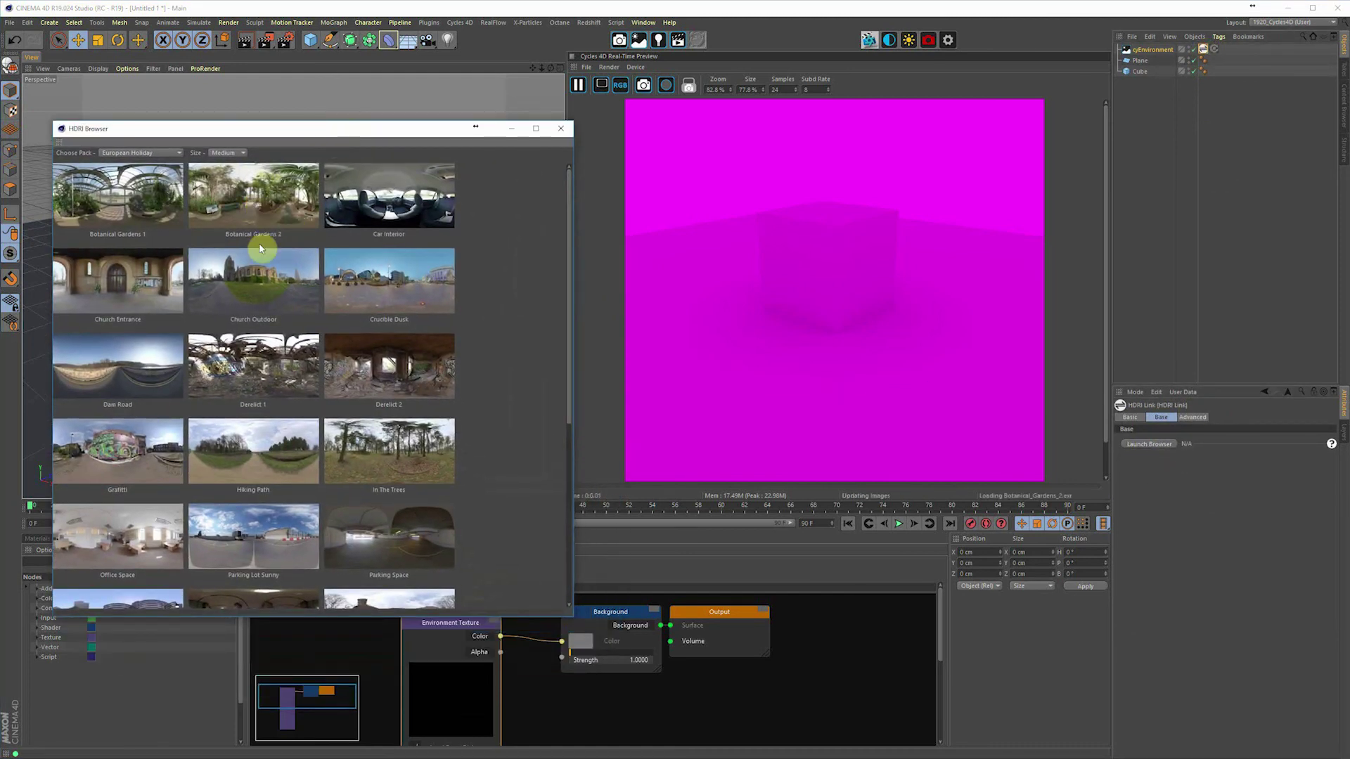
click(280, 383)
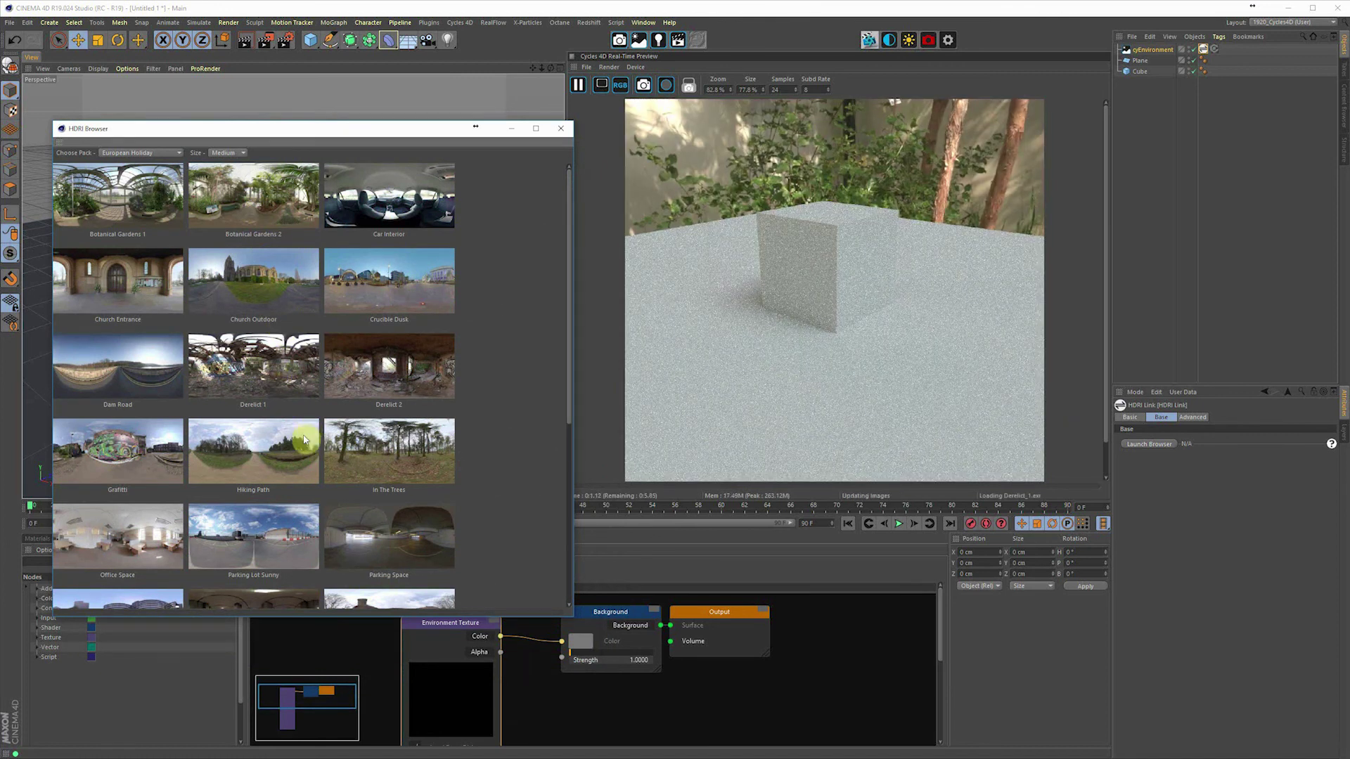
click(281, 467)
click(303, 545)
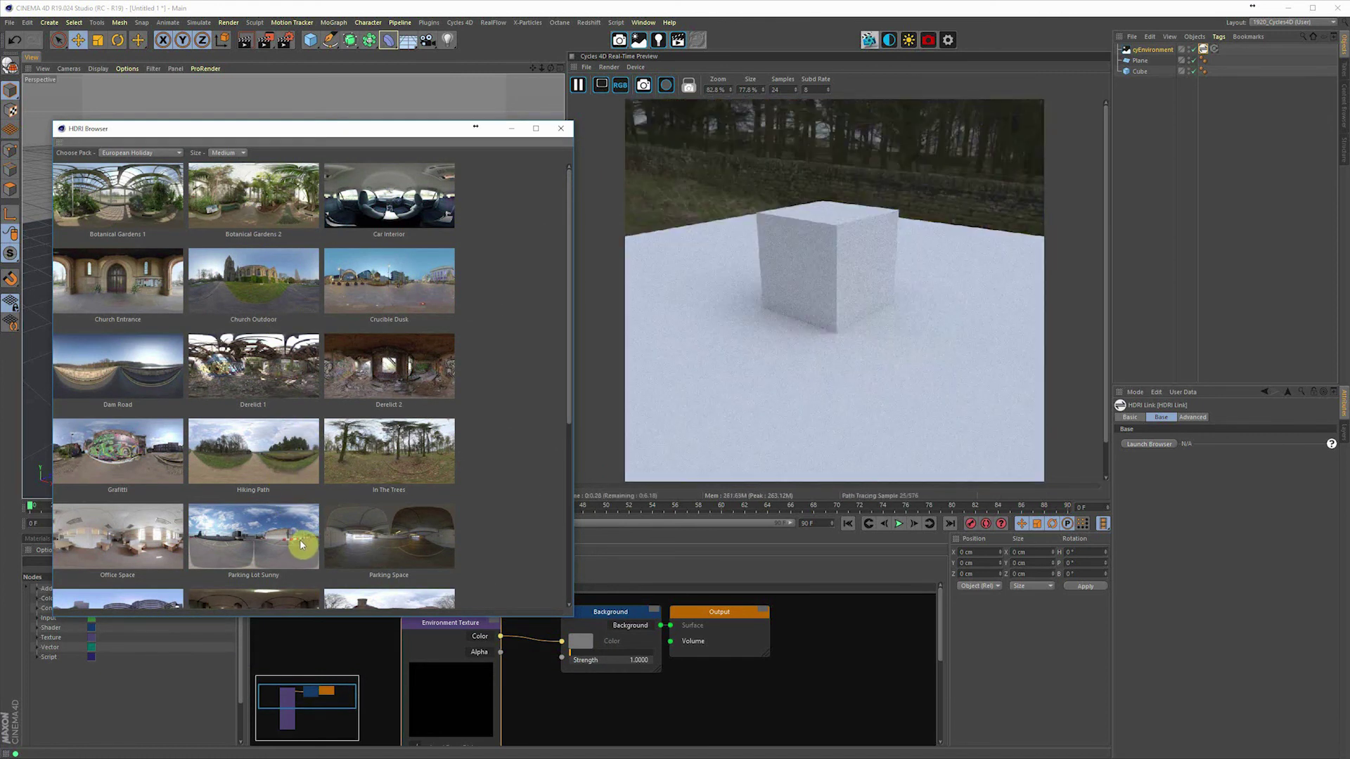
click(392, 540)
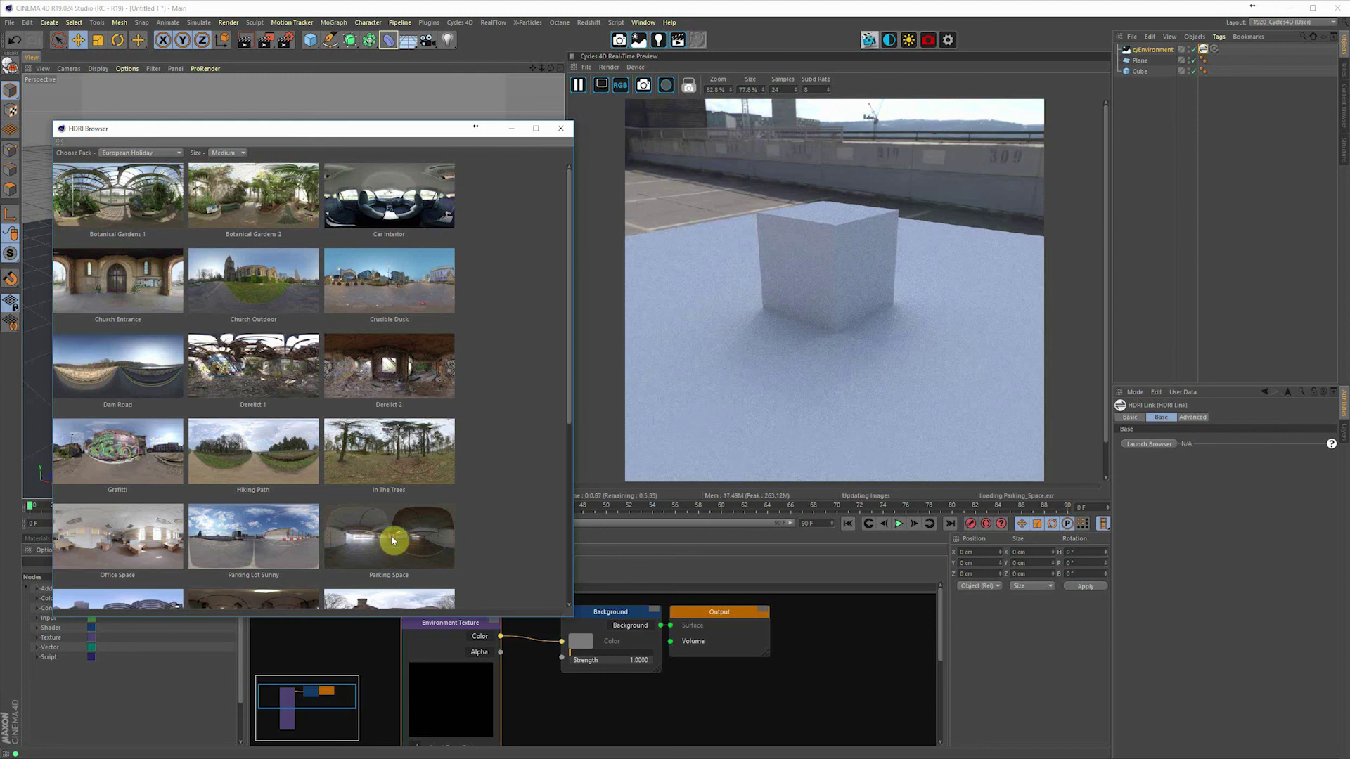
Step: Apply Rio Country River from the Paradise HDRI pack and close the browser
click(171, 152)
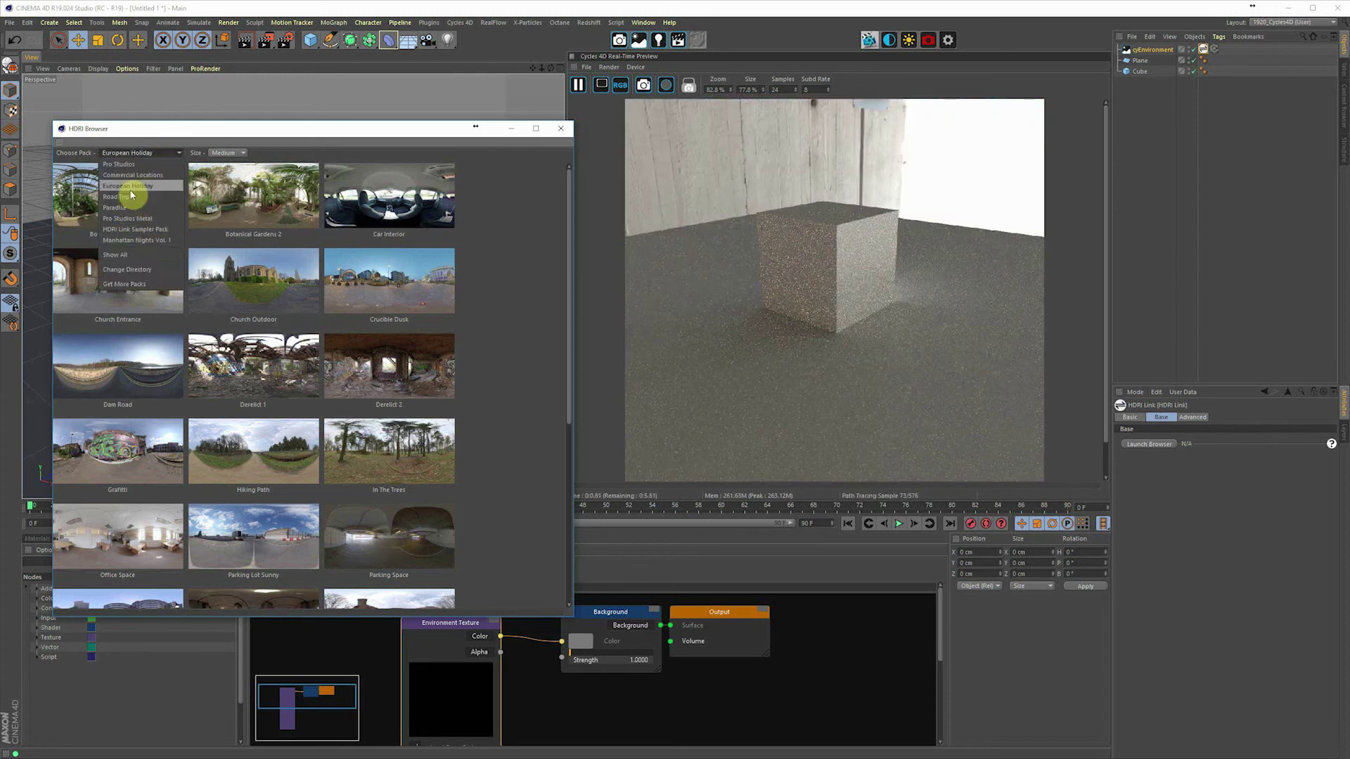
click(126, 208)
scroll(288, 423, down, 10)
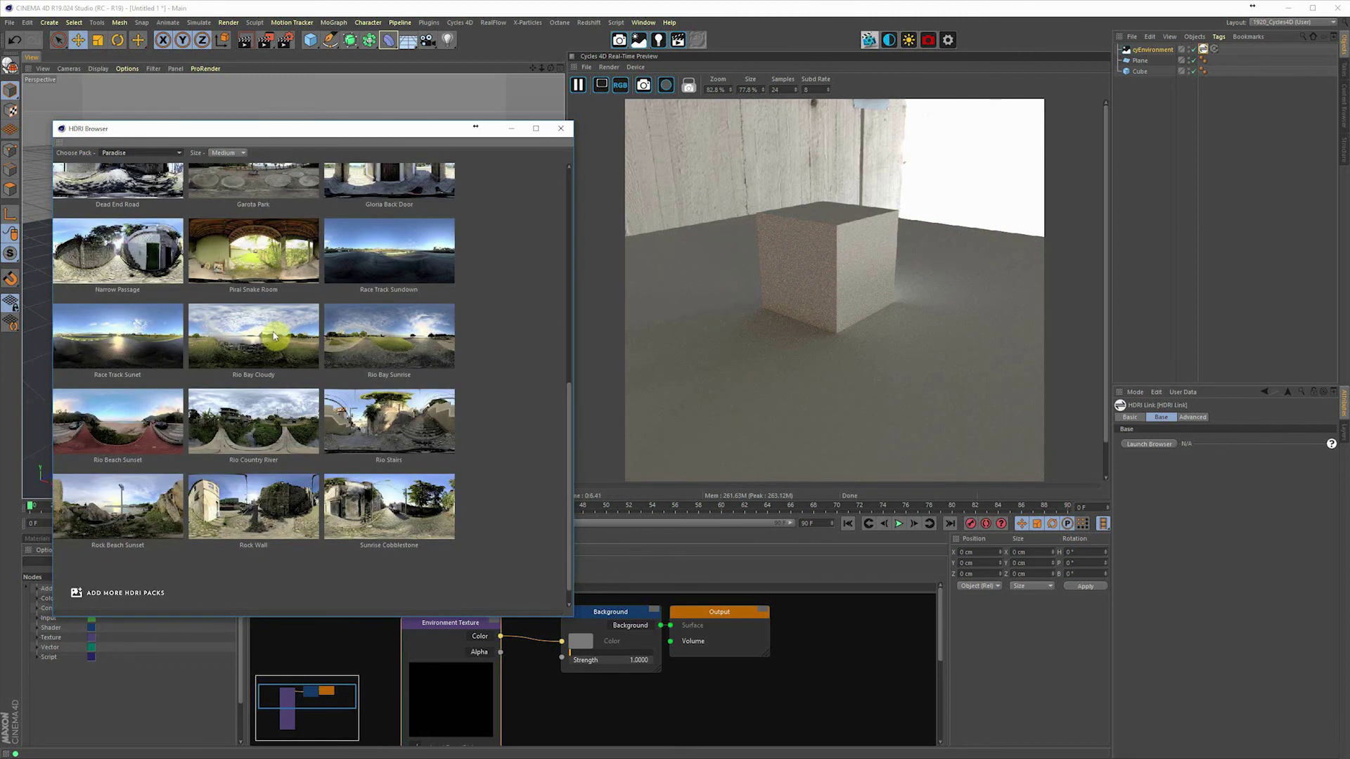
click(280, 403)
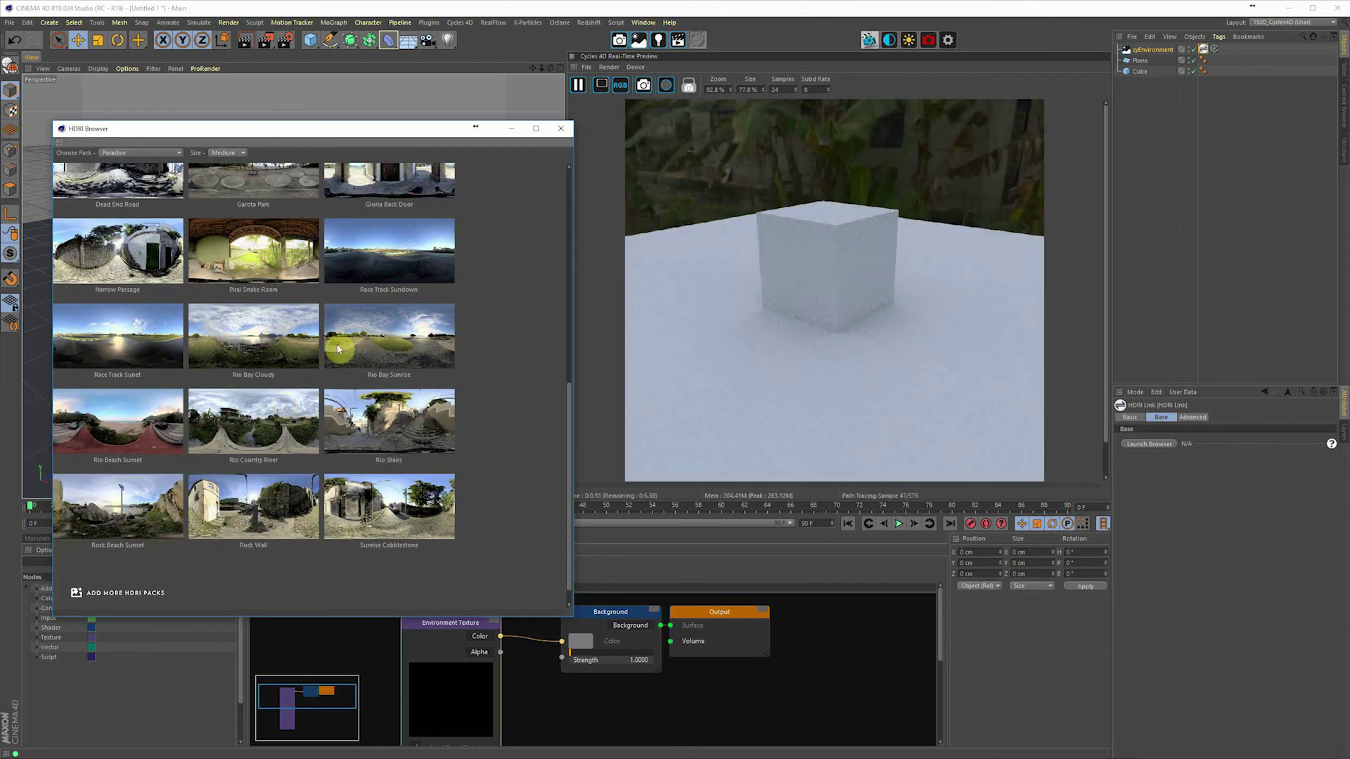
click(561, 130)
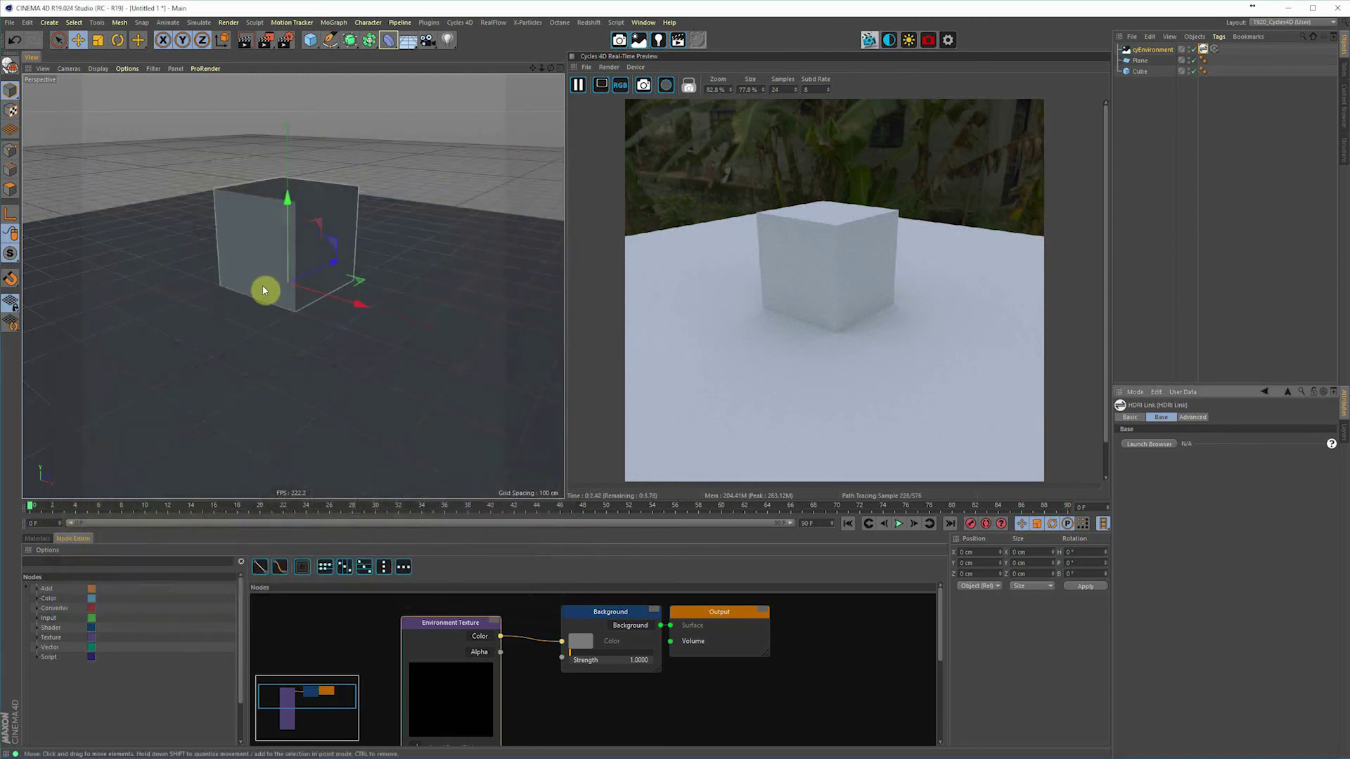